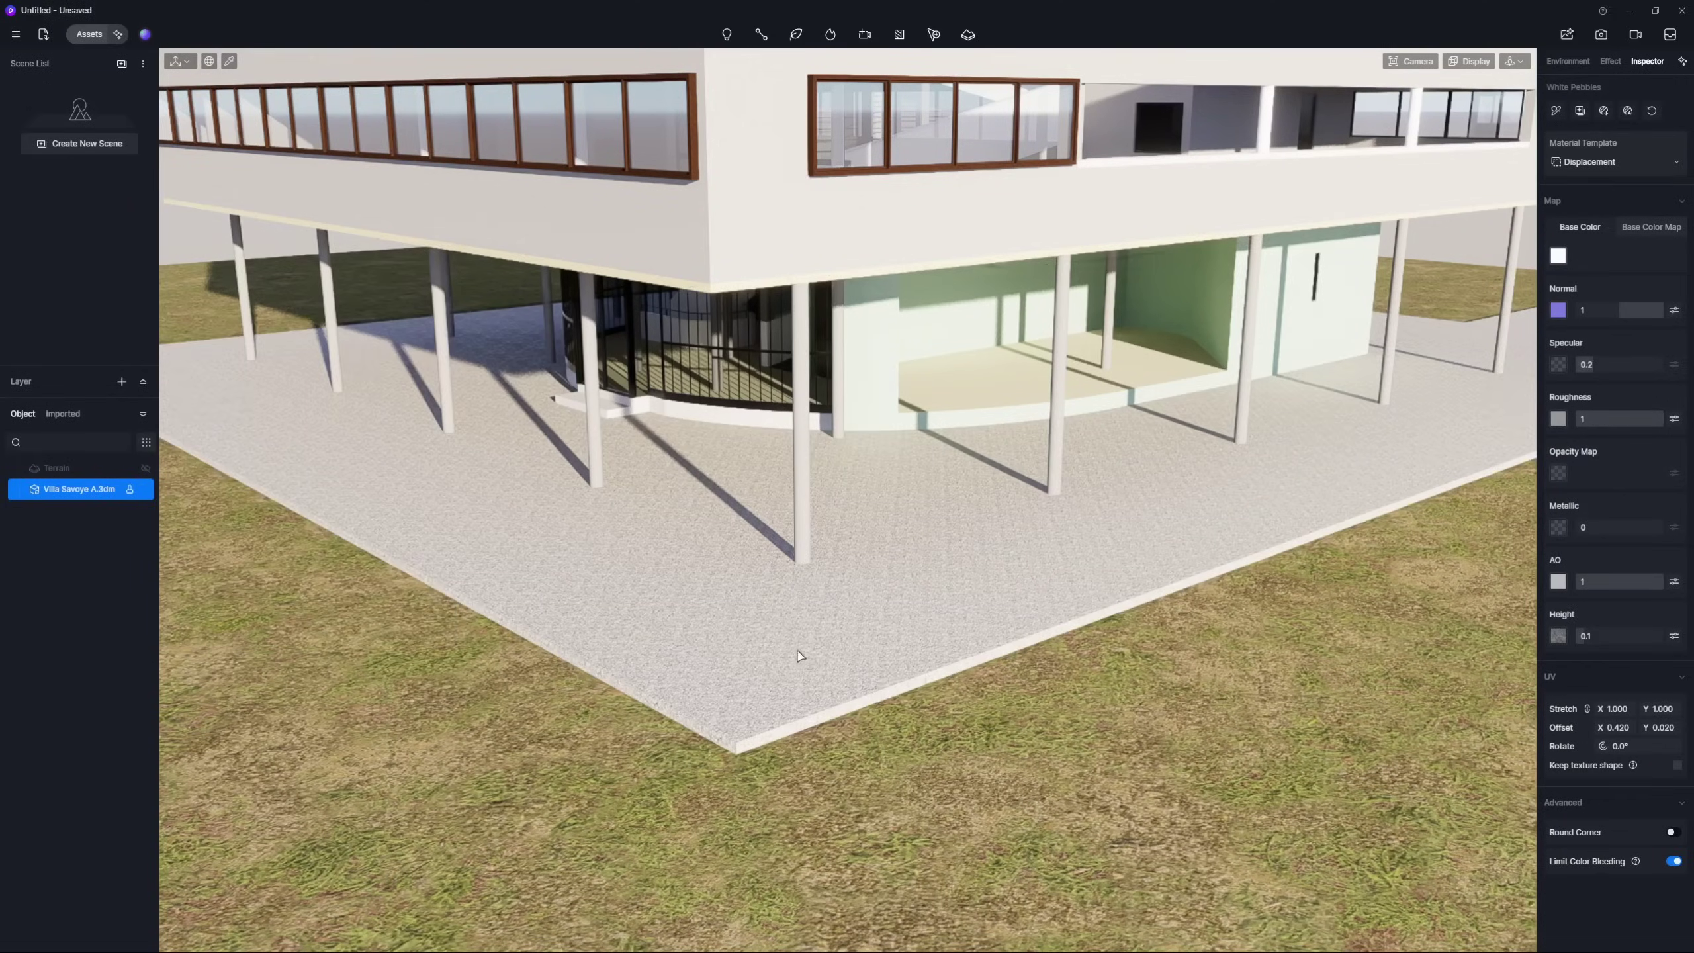
Paint the upper wall with white concave-convex paint and the ground-floor wall with White Wall Paint tinted green
{"action": "left_click", "coordinate": [1673, 771]}
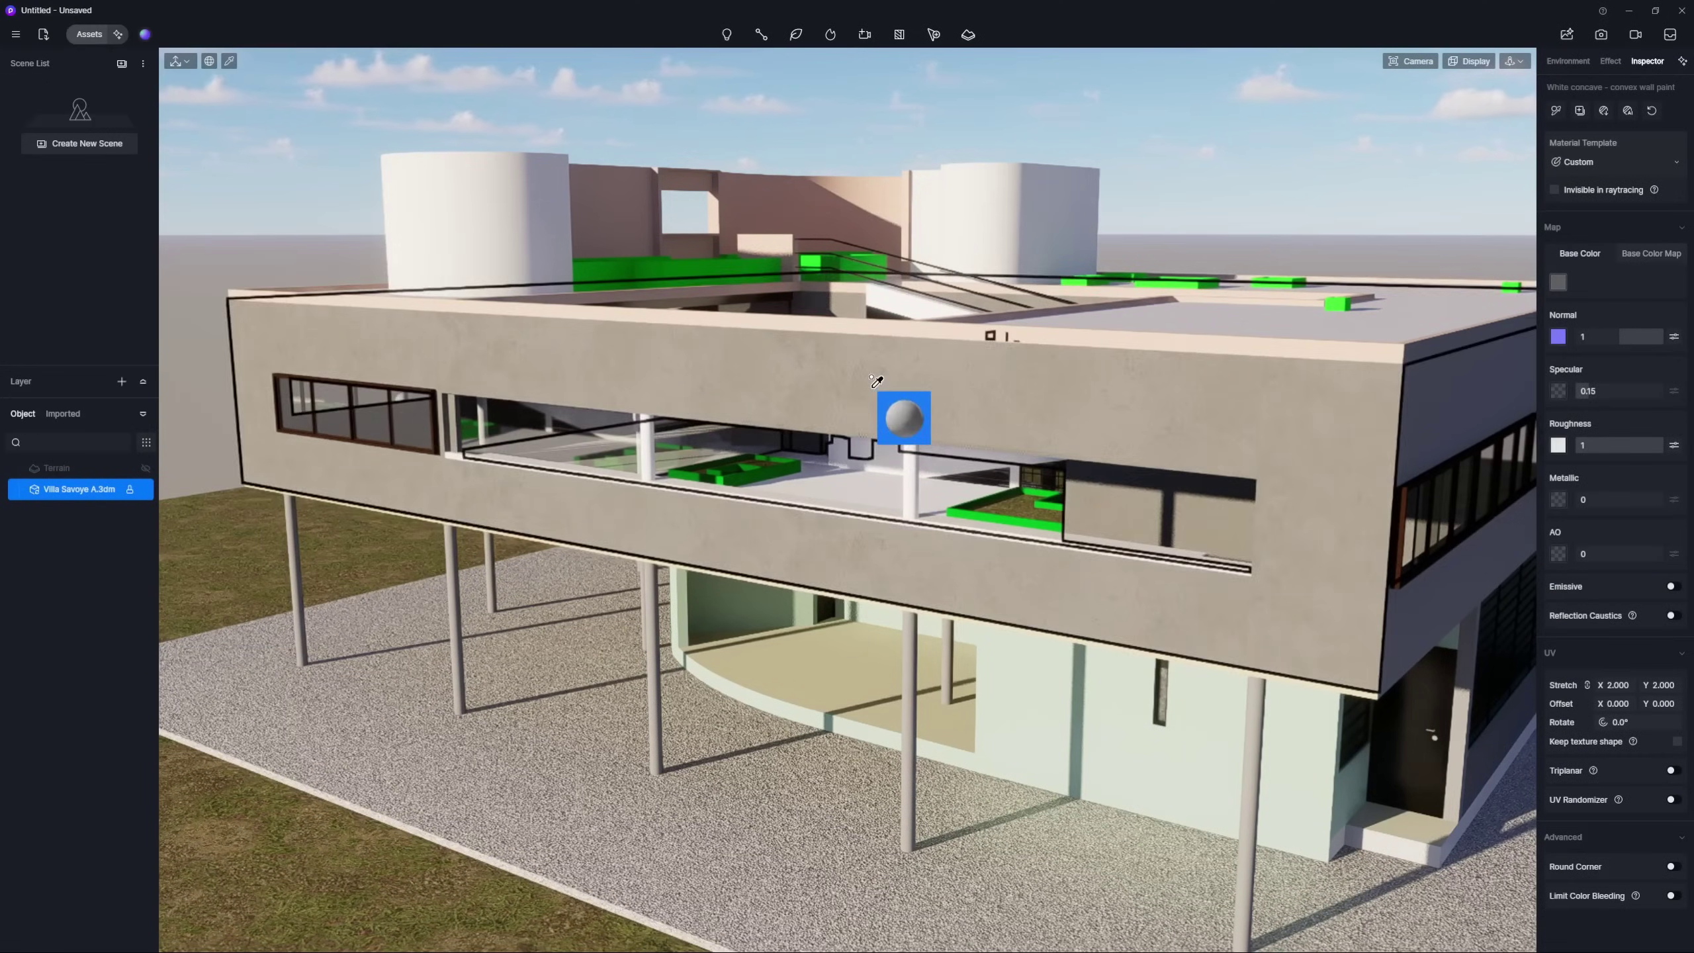
{"action": "left_click_drag", "start_coordinate": [908, 408], "coordinate": [908, 409]}
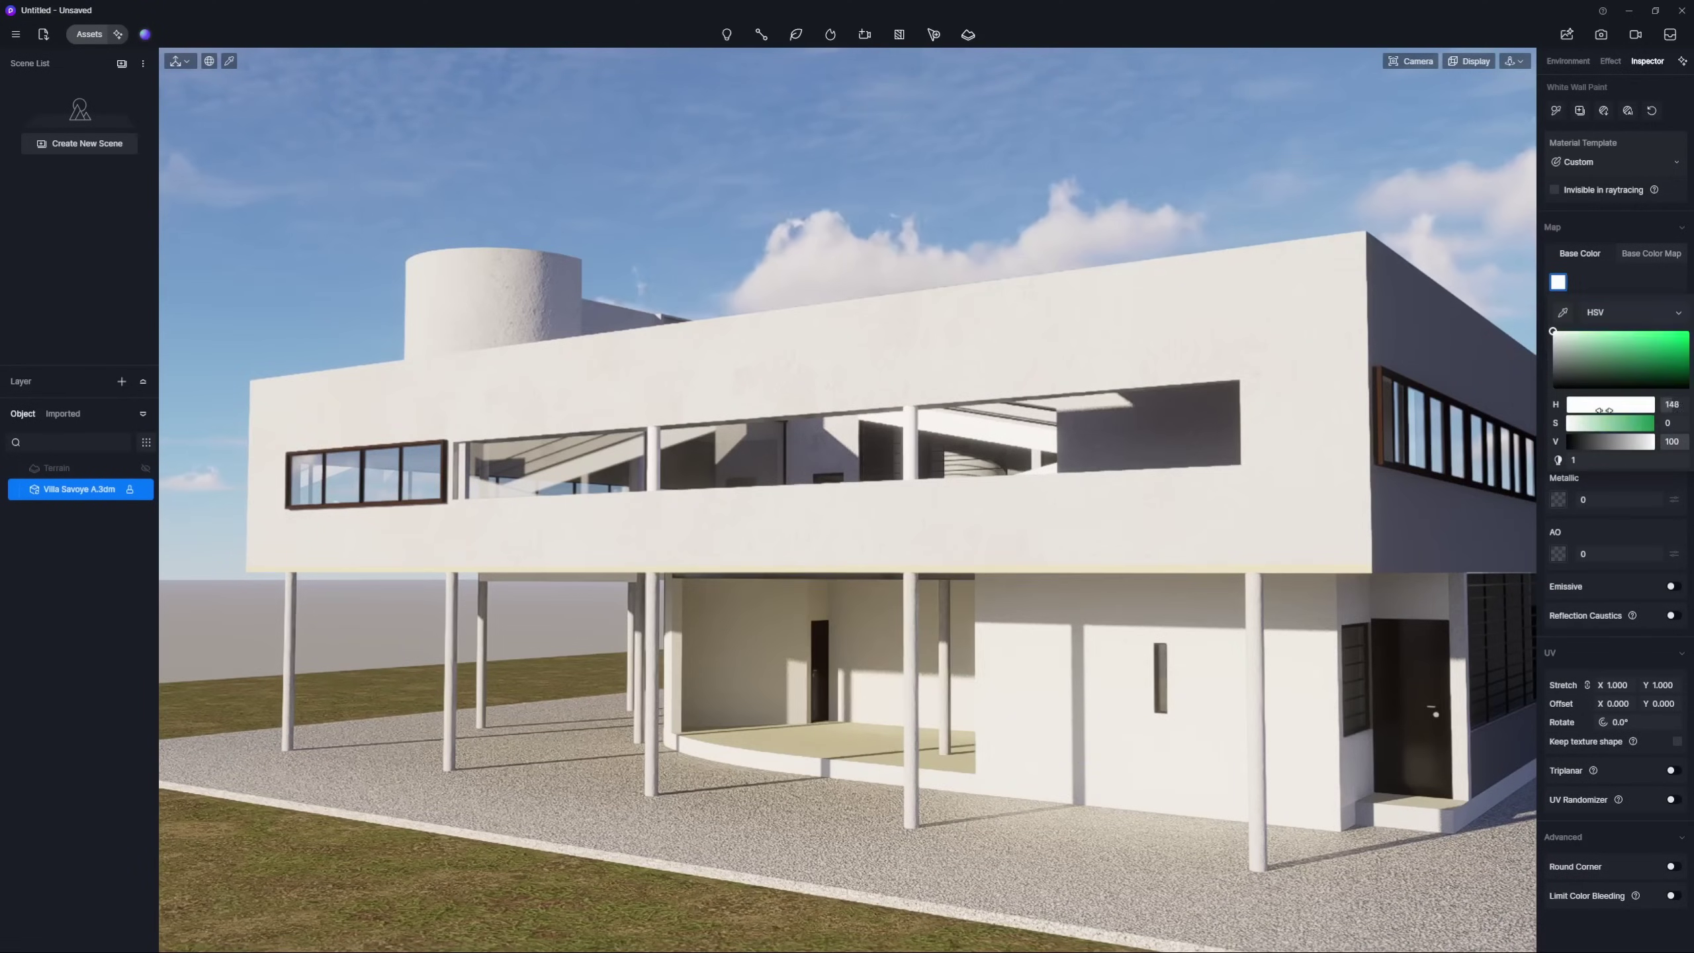
{"action": "left_click_drag", "start_coordinate": [1591, 424], "coordinate": [1611, 424]}
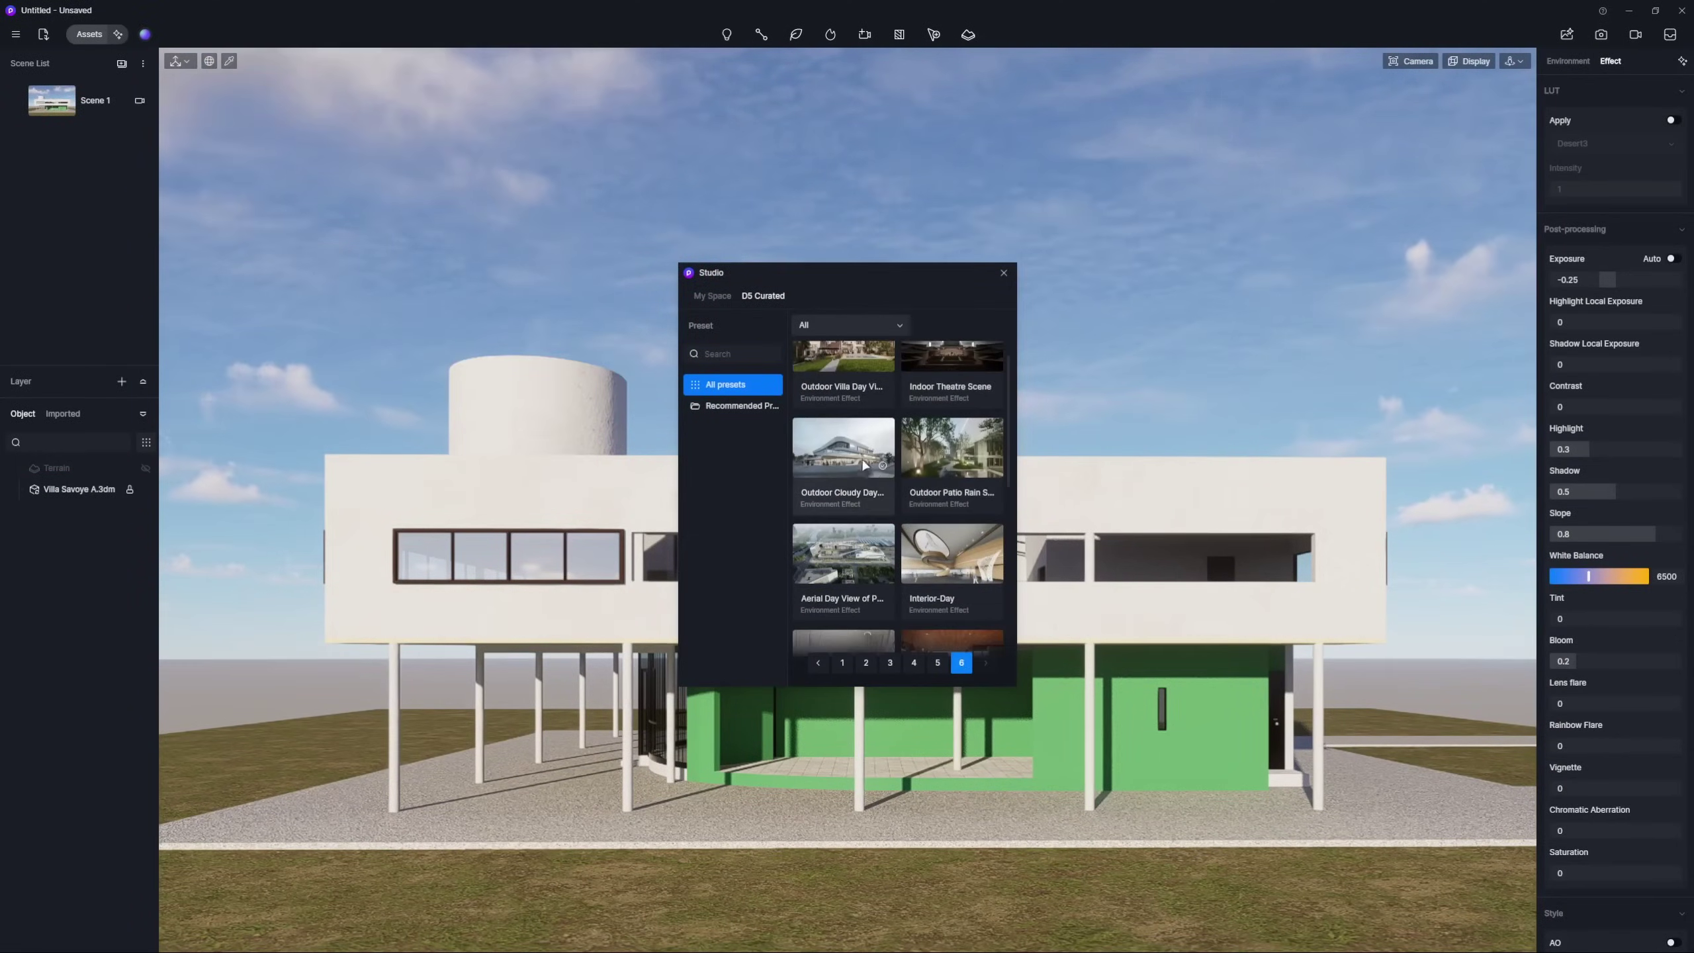
Apply the Outdoor Cloudy Day environment preset and adjust the exposure
{"action": "left_click", "coordinate": [865, 466]}
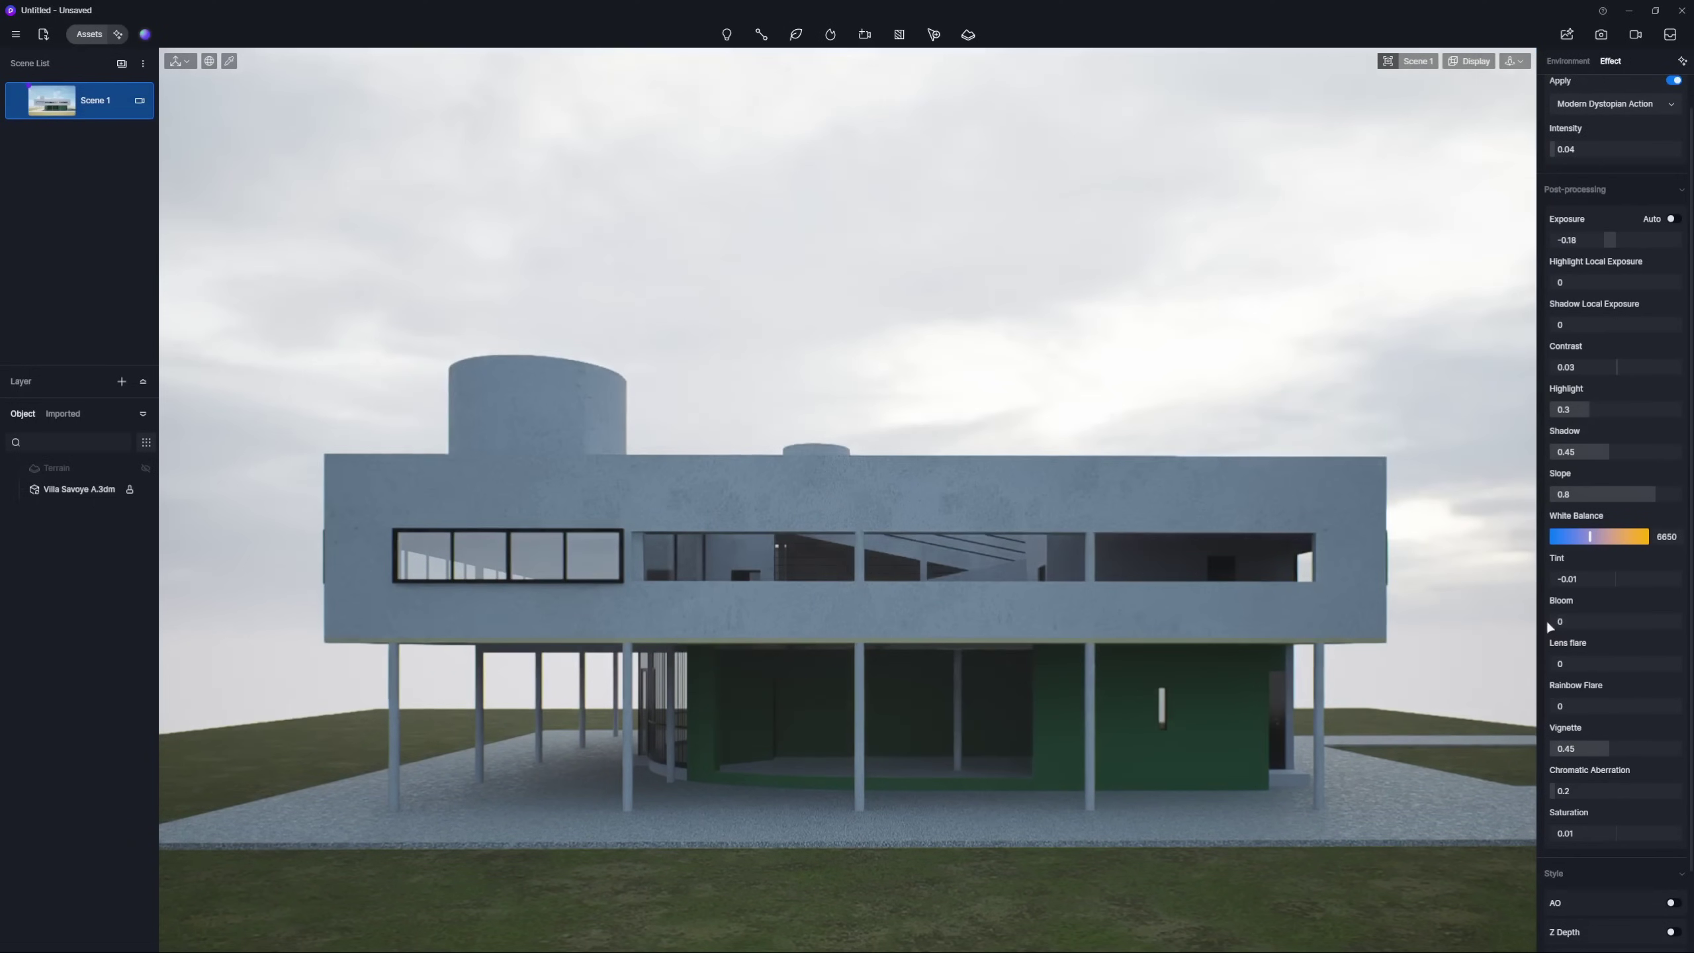
{"action": "scroll", "coordinate": [1575, 467], "scroll_direction": "up", "scroll_amount": 1}
{"action": "left_click_drag", "start_coordinate": [1609, 280], "coordinate": [1610, 282]}
Enable the sun and lower the fog density in the environment settings
{"action": "left_click", "coordinate": [1571, 64]}
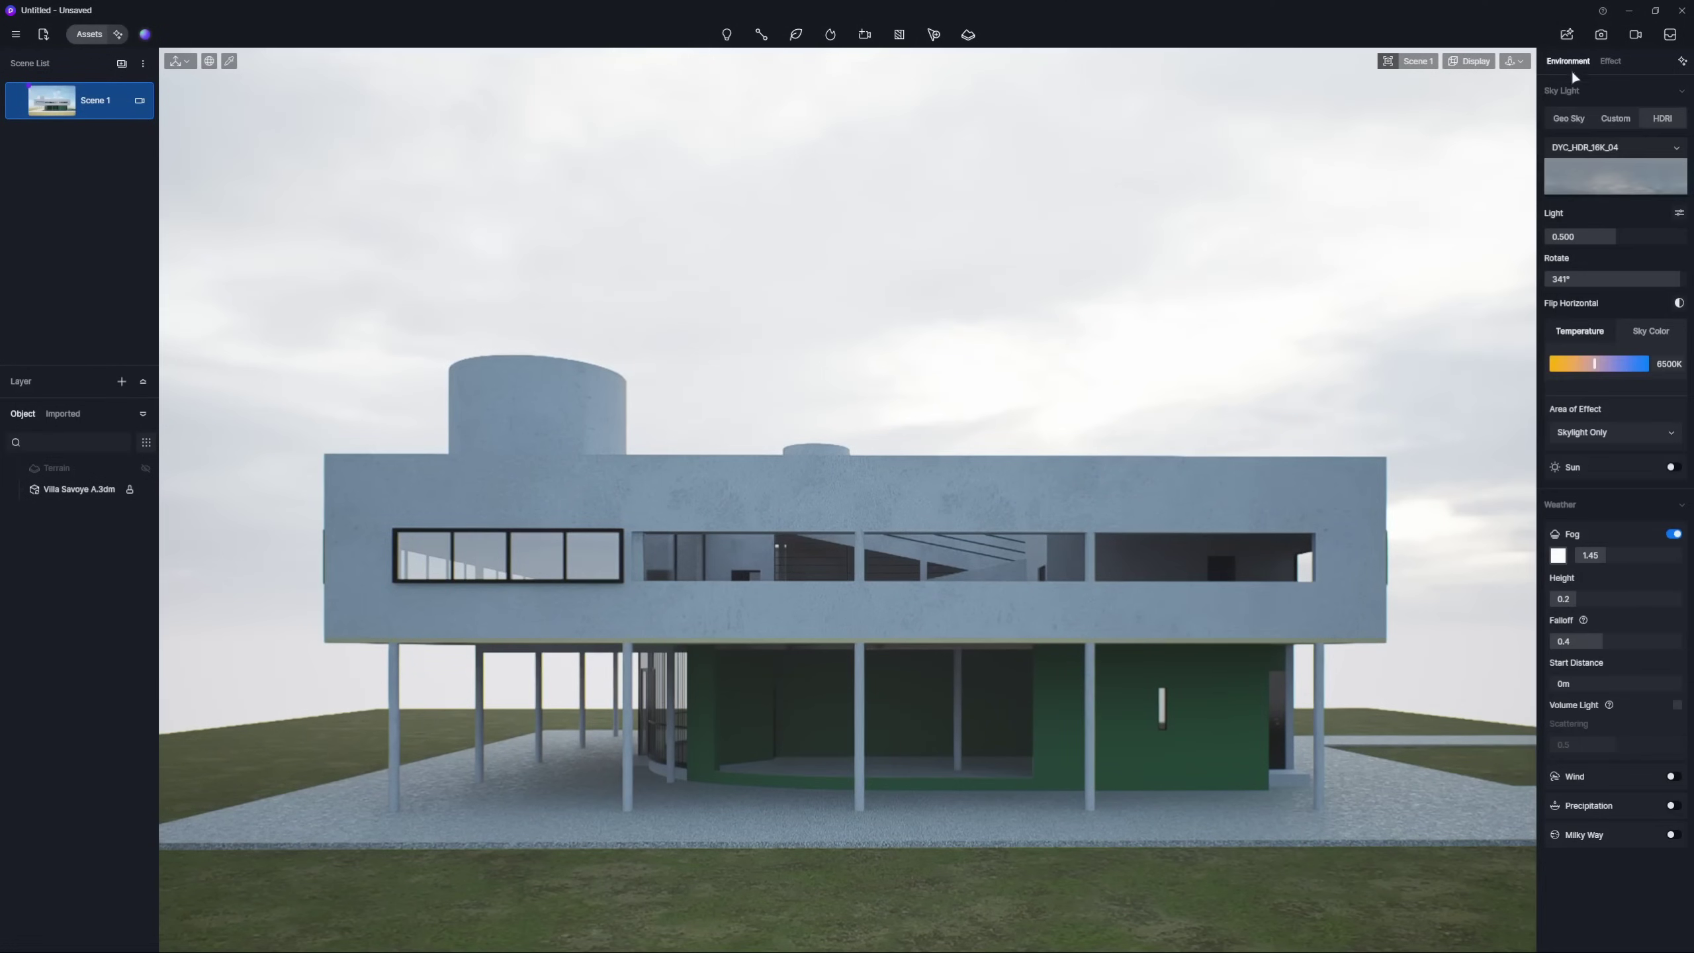
{"action": "left_click", "coordinate": [1675, 468]}
{"action": "left_click_drag", "start_coordinate": [1608, 786], "coordinate": [1591, 789]}
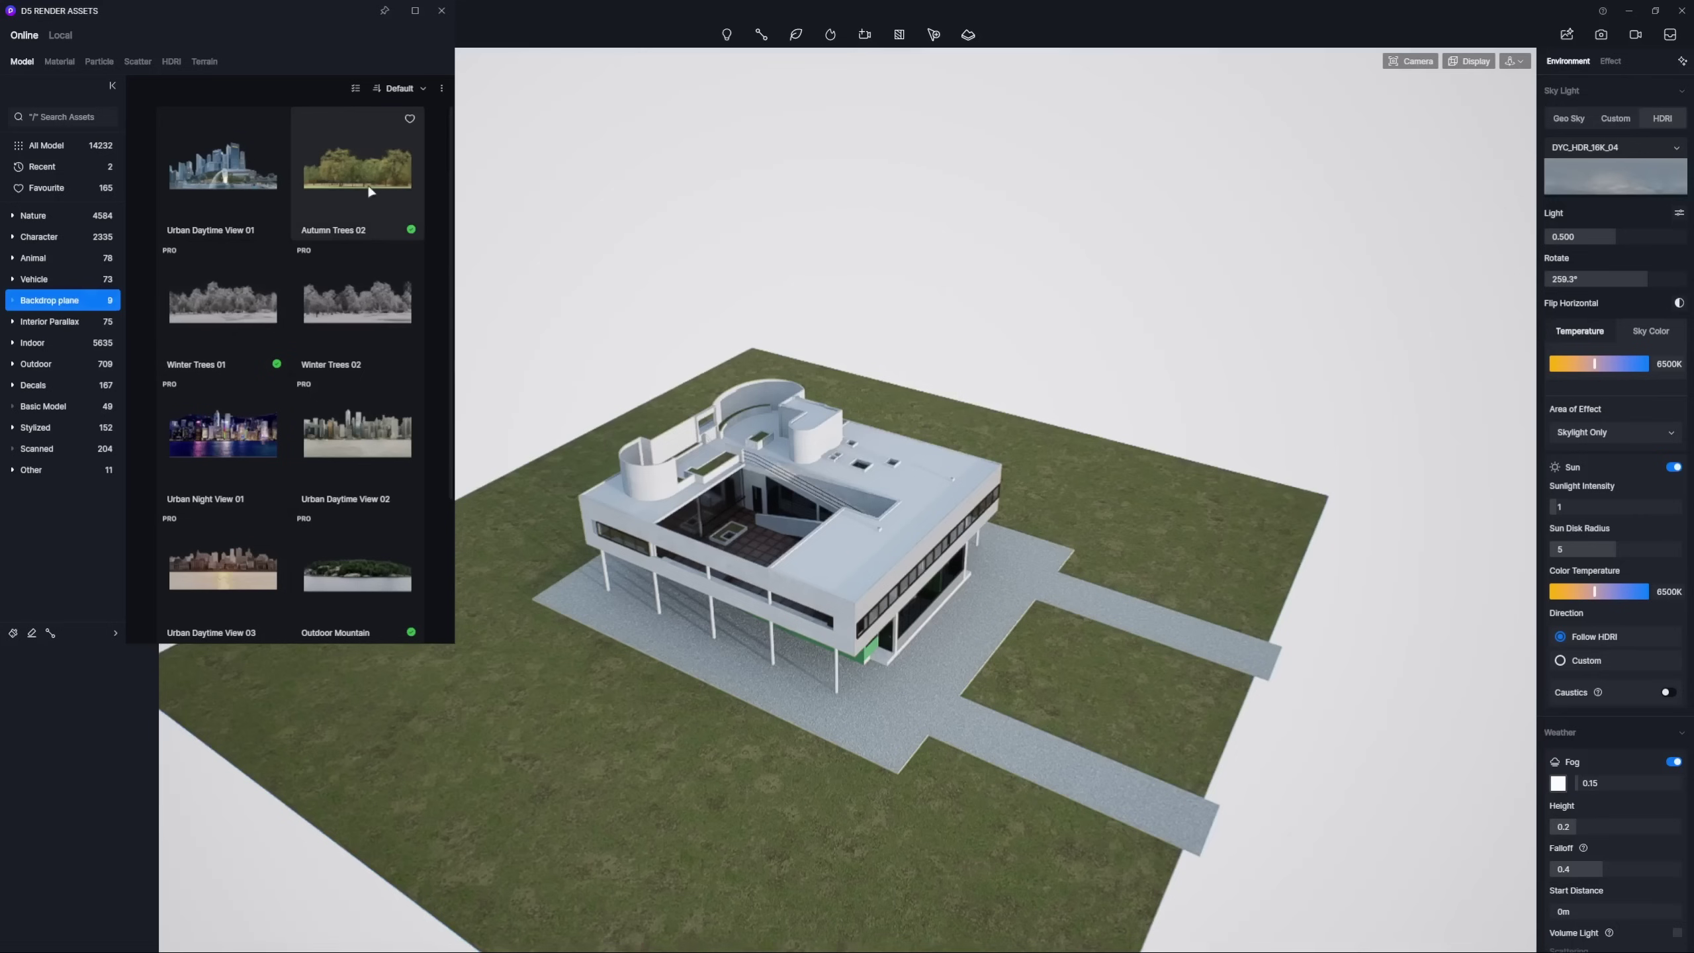
Place two rows of Autumn Trees 02 along the site, one along the far edge
{"action": "left_click", "coordinate": [371, 192]}
{"action": "left_click", "coordinate": [468, 387]}
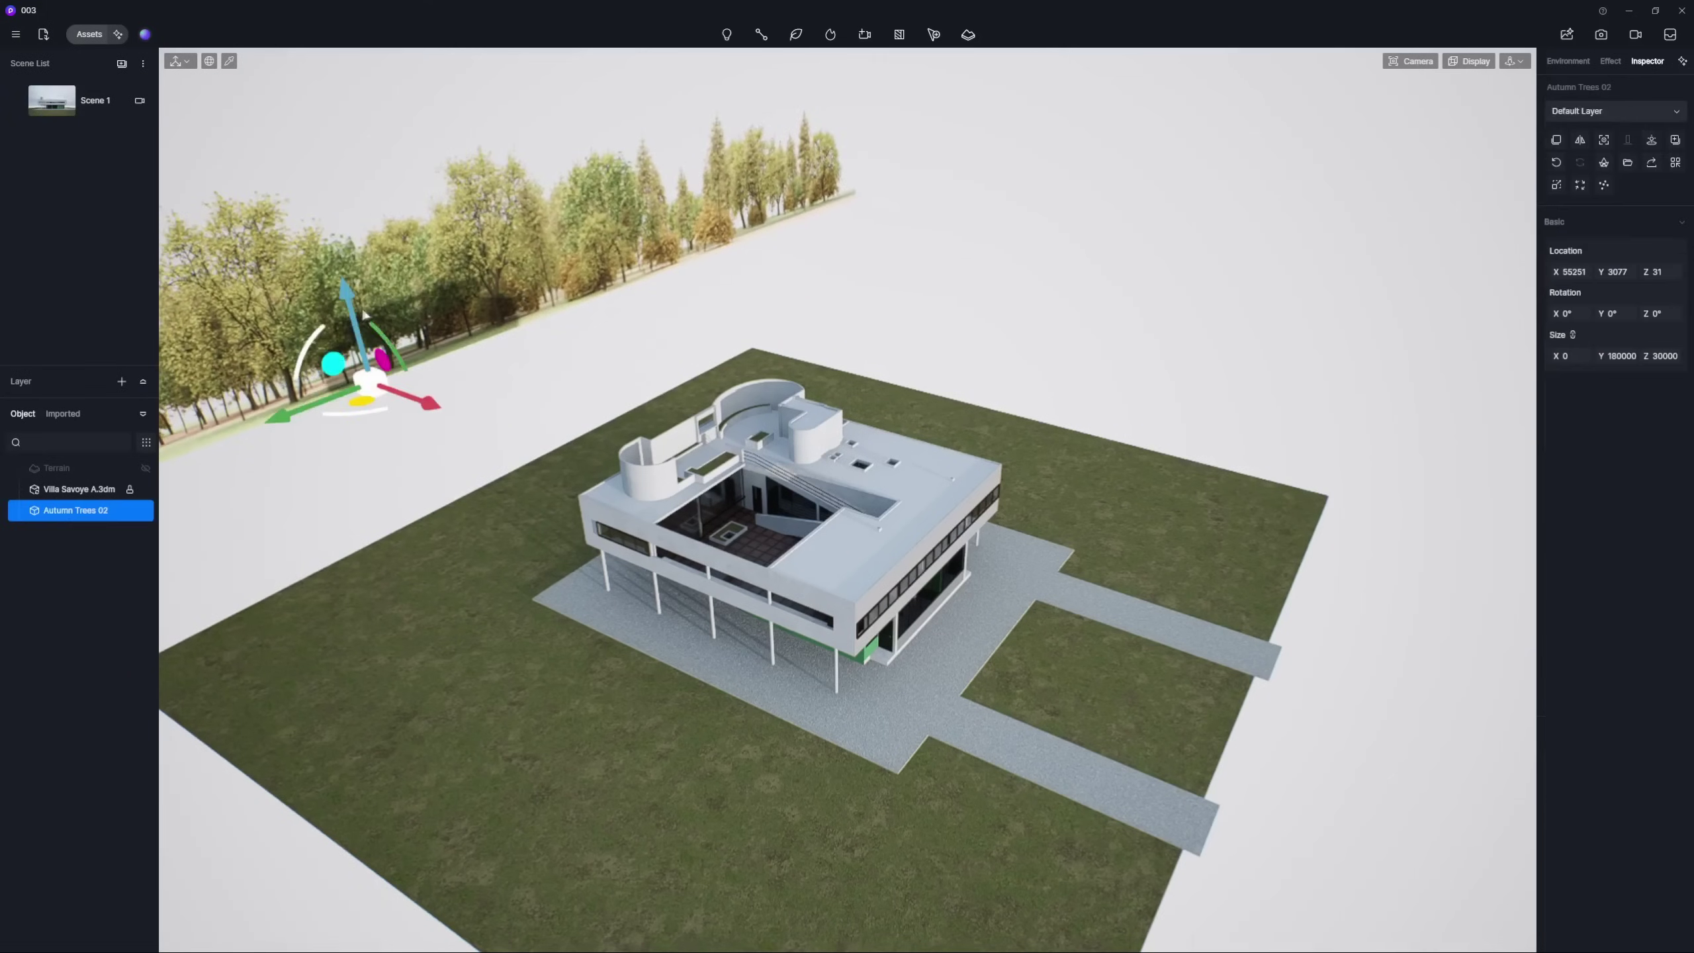
{"action": "left_click_drag", "start_coordinate": [480, 394], "coordinate": [1227, 394], "text": "alt"}
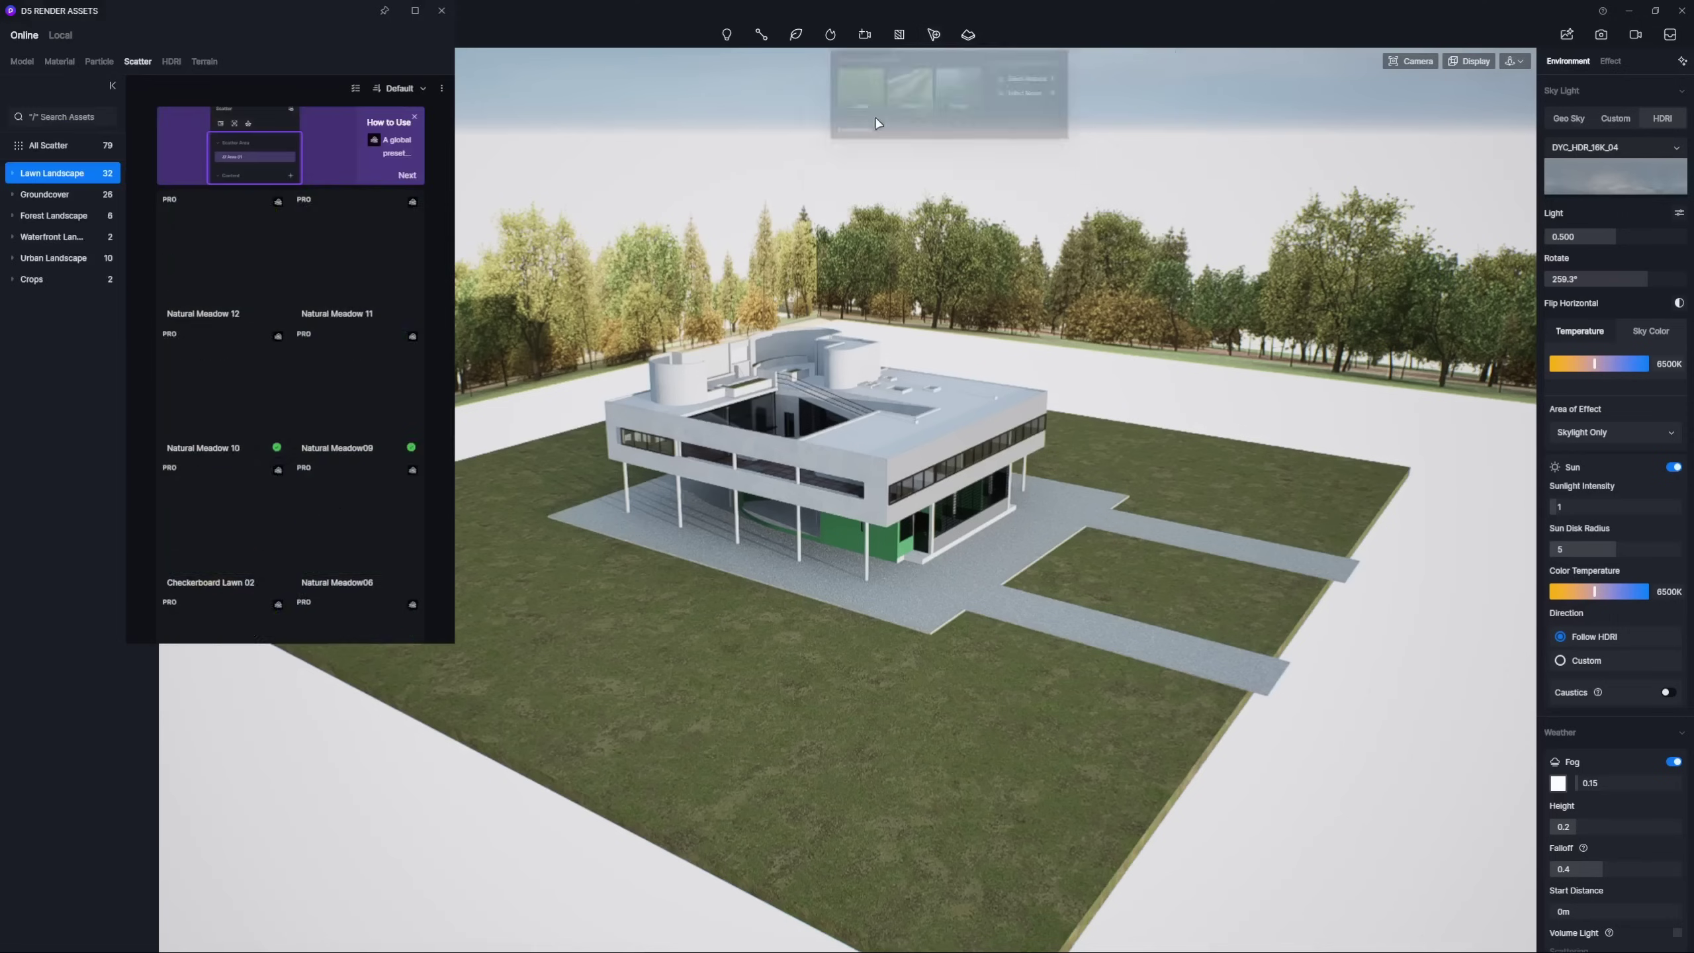
Scatter Natural Meadow08 grass over the lawn, keeping the paving grass-free
{"action": "left_click", "coordinate": [237, 318]}
{"action": "left_click", "coordinate": [554, 544]}
{"action": "left_click", "coordinate": [884, 114]}
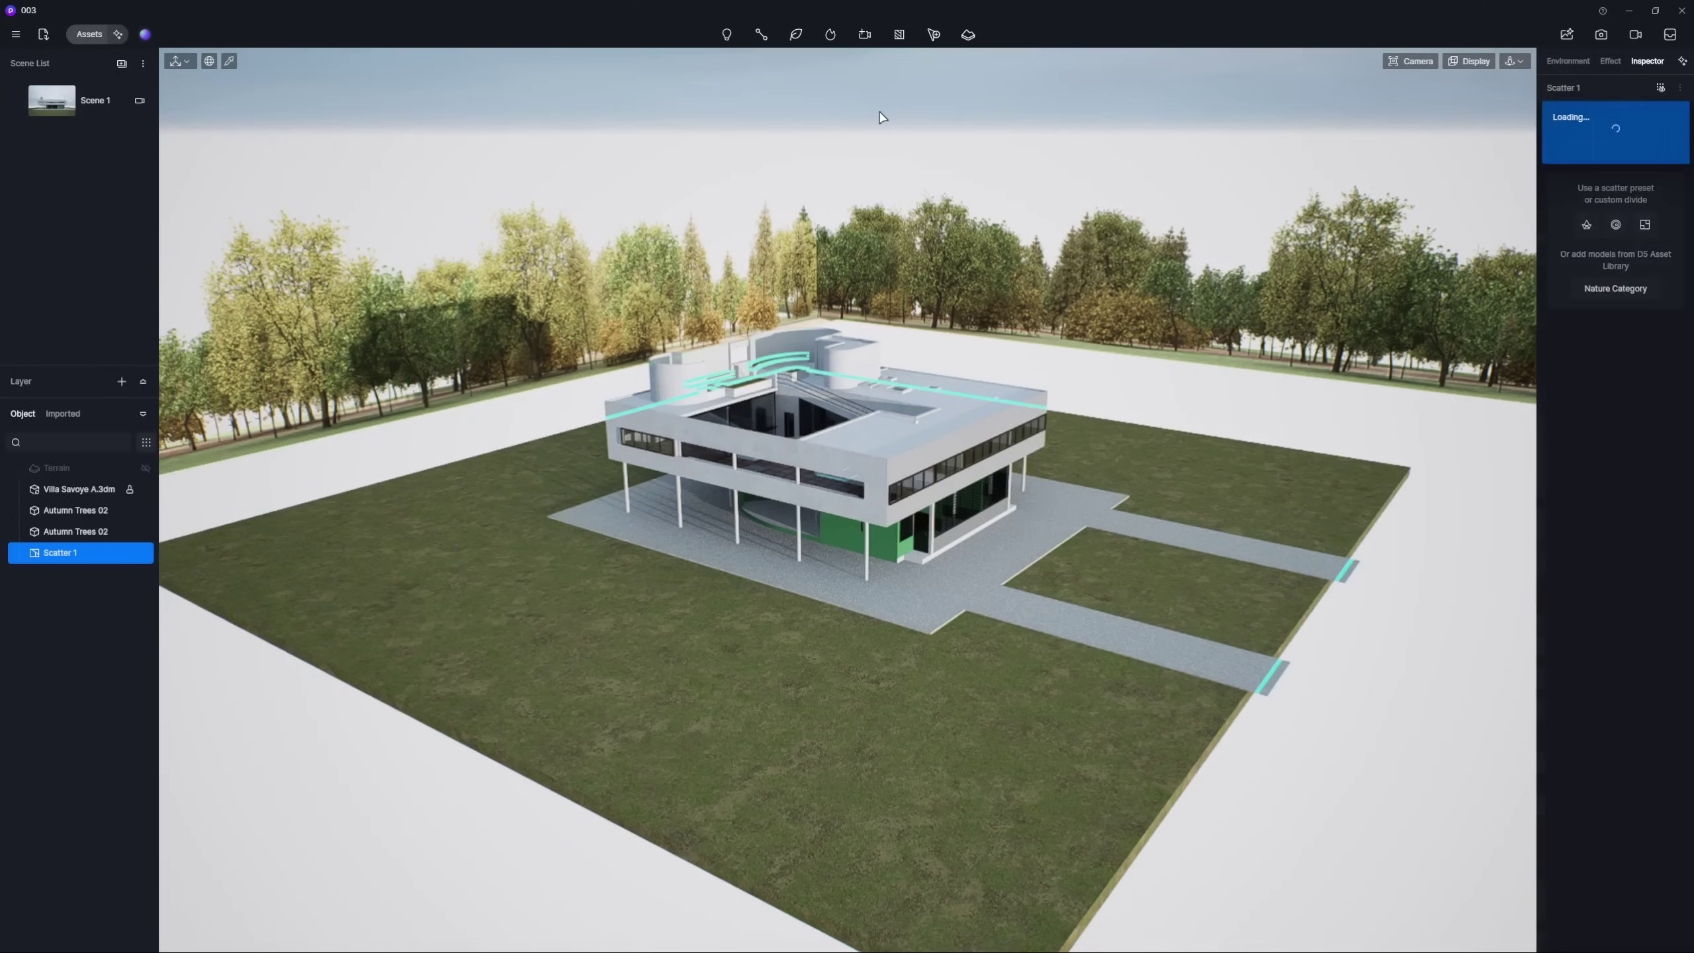
{"action": "left_click", "coordinate": [998, 539]}
{"action": "left_click", "coordinate": [881, 167]}
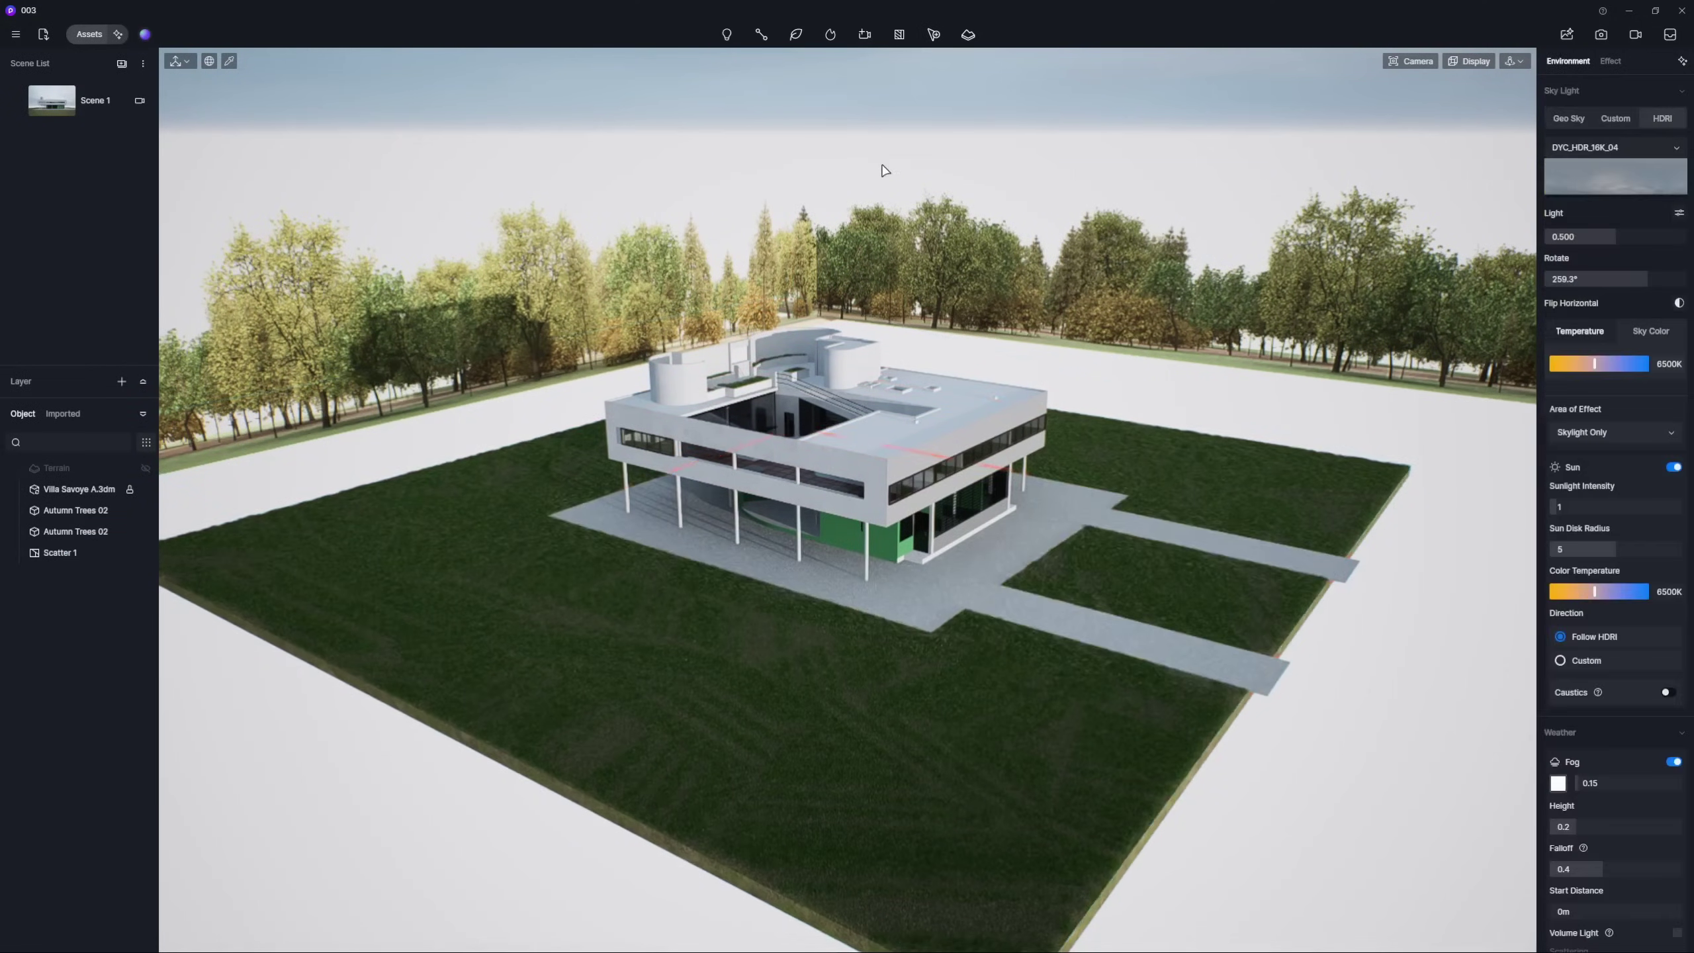
Draw broadleaf tree and shrub paths around the lawn edge with randomised spacing, offset and size
{"action": "left_click_drag", "start_coordinate": [881, 166], "coordinate": [890, 274], "text": "alt"}
{"action": "left_click", "coordinate": [794, 98]}
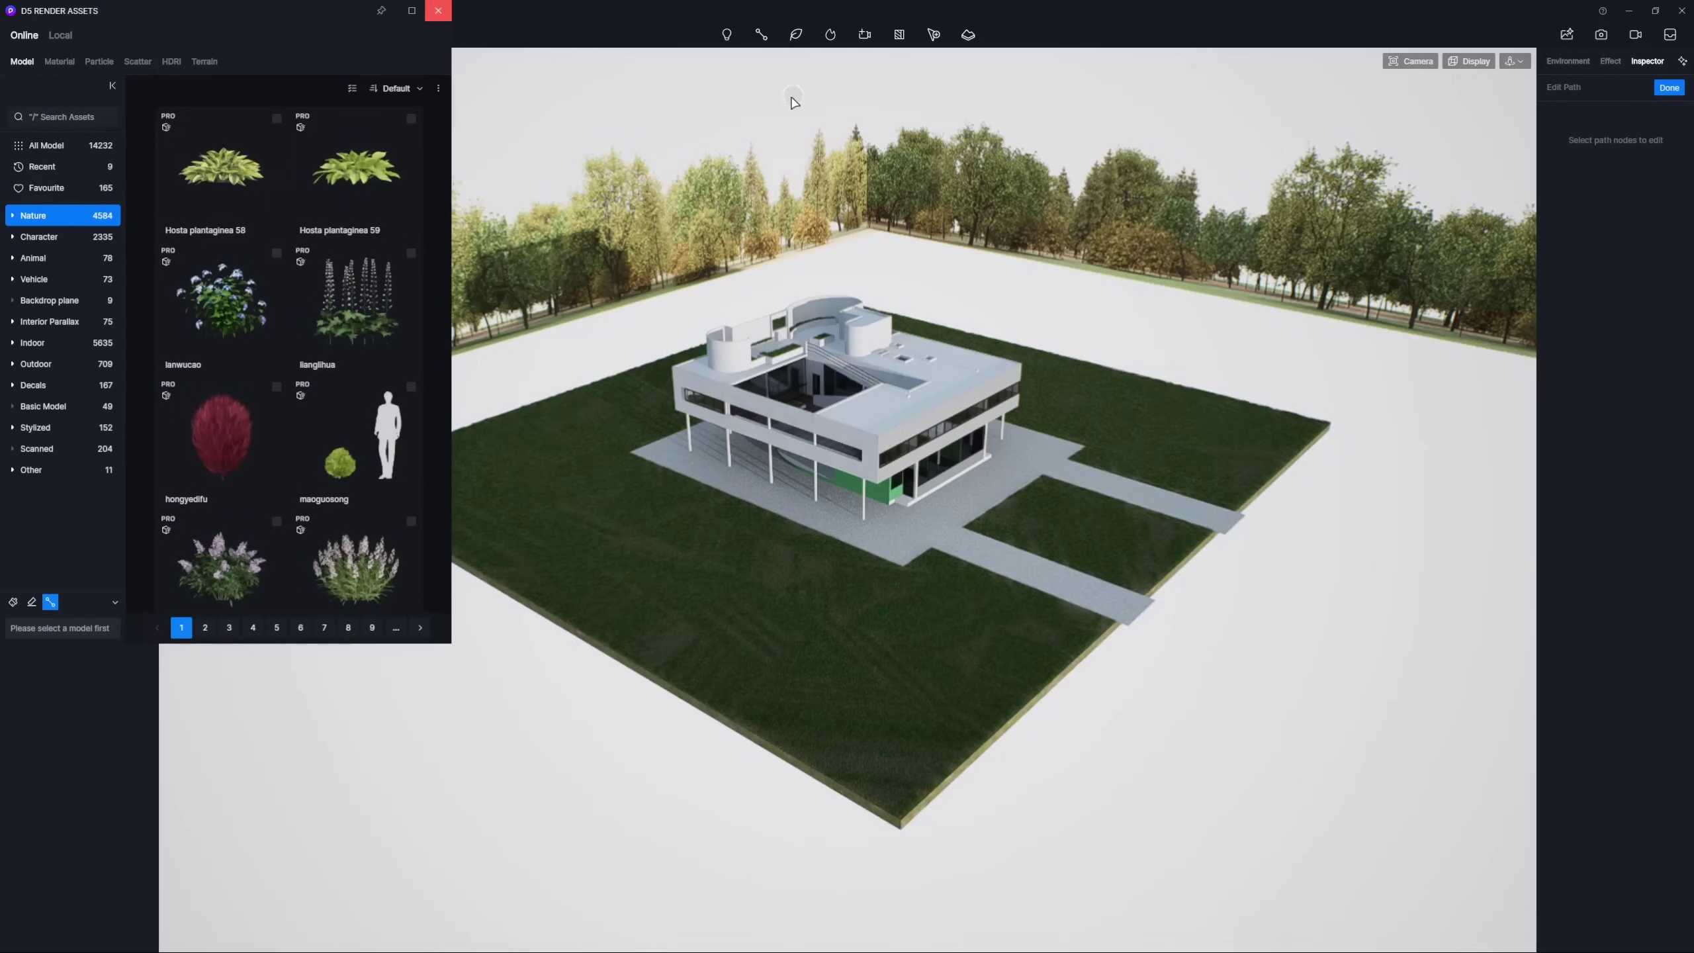
{"action": "left_click", "coordinate": [38, 258]}
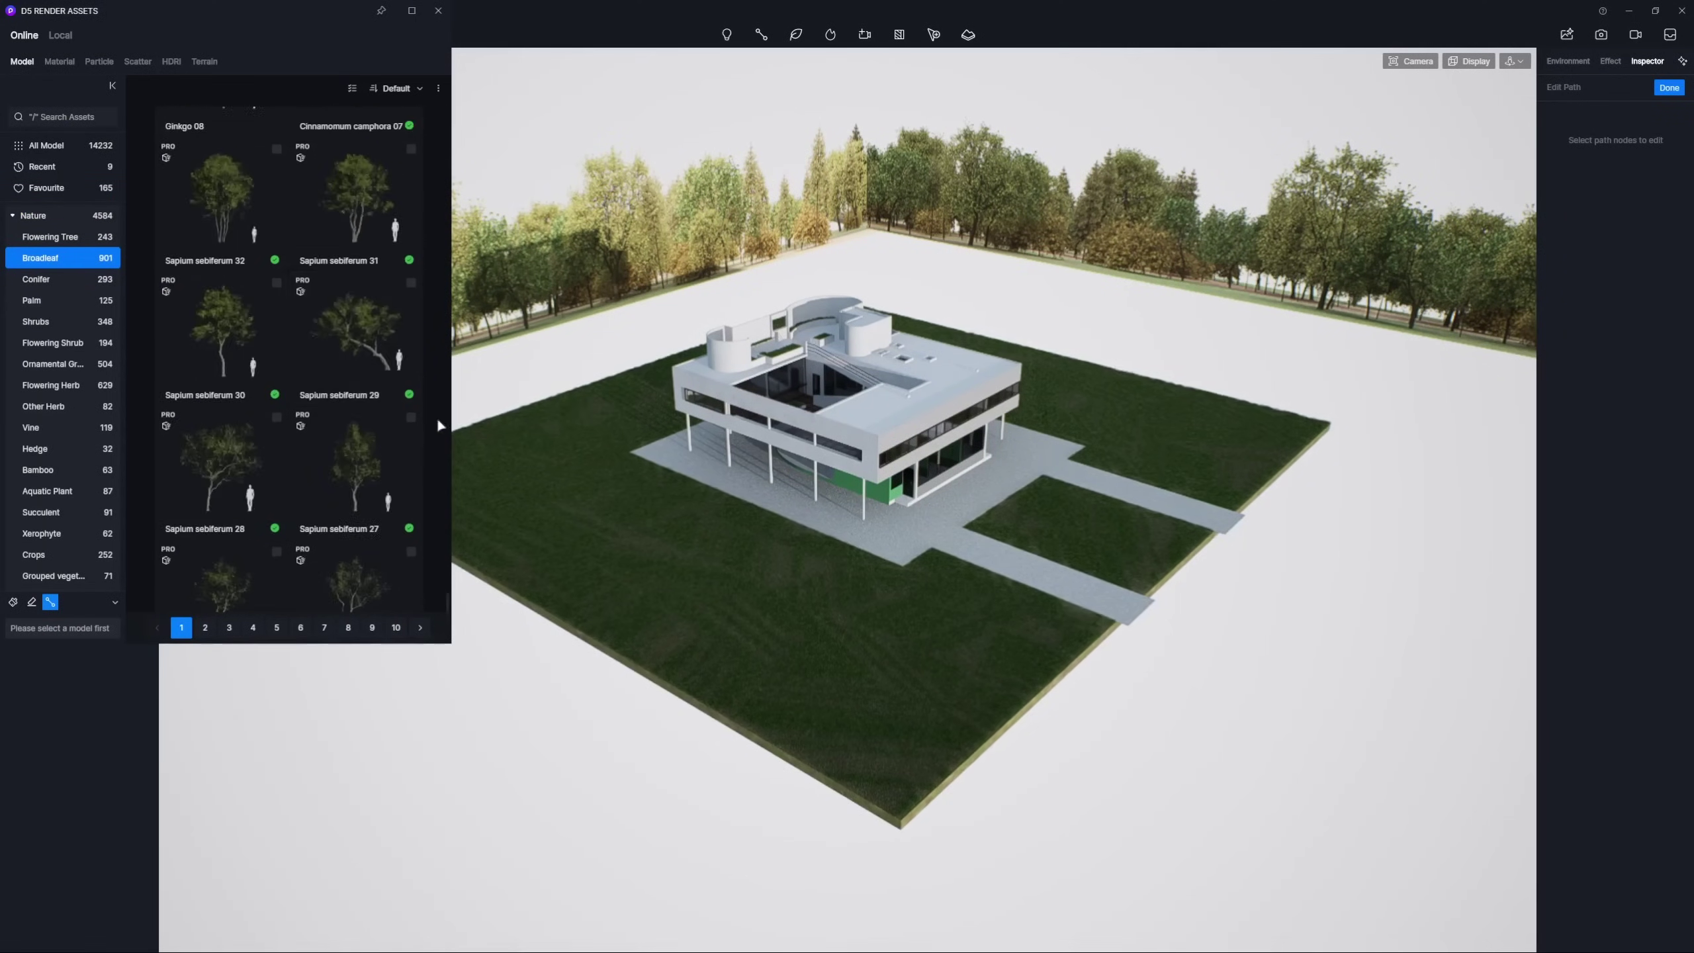
{"action": "scroll", "coordinate": [437, 417], "scroll_direction": "down", "scroll_amount": 1}
{"action": "left_click", "coordinate": [354, 187]}
{"action": "scroll", "coordinate": [232, 456], "scroll_direction": "up", "scroll_amount": 2}
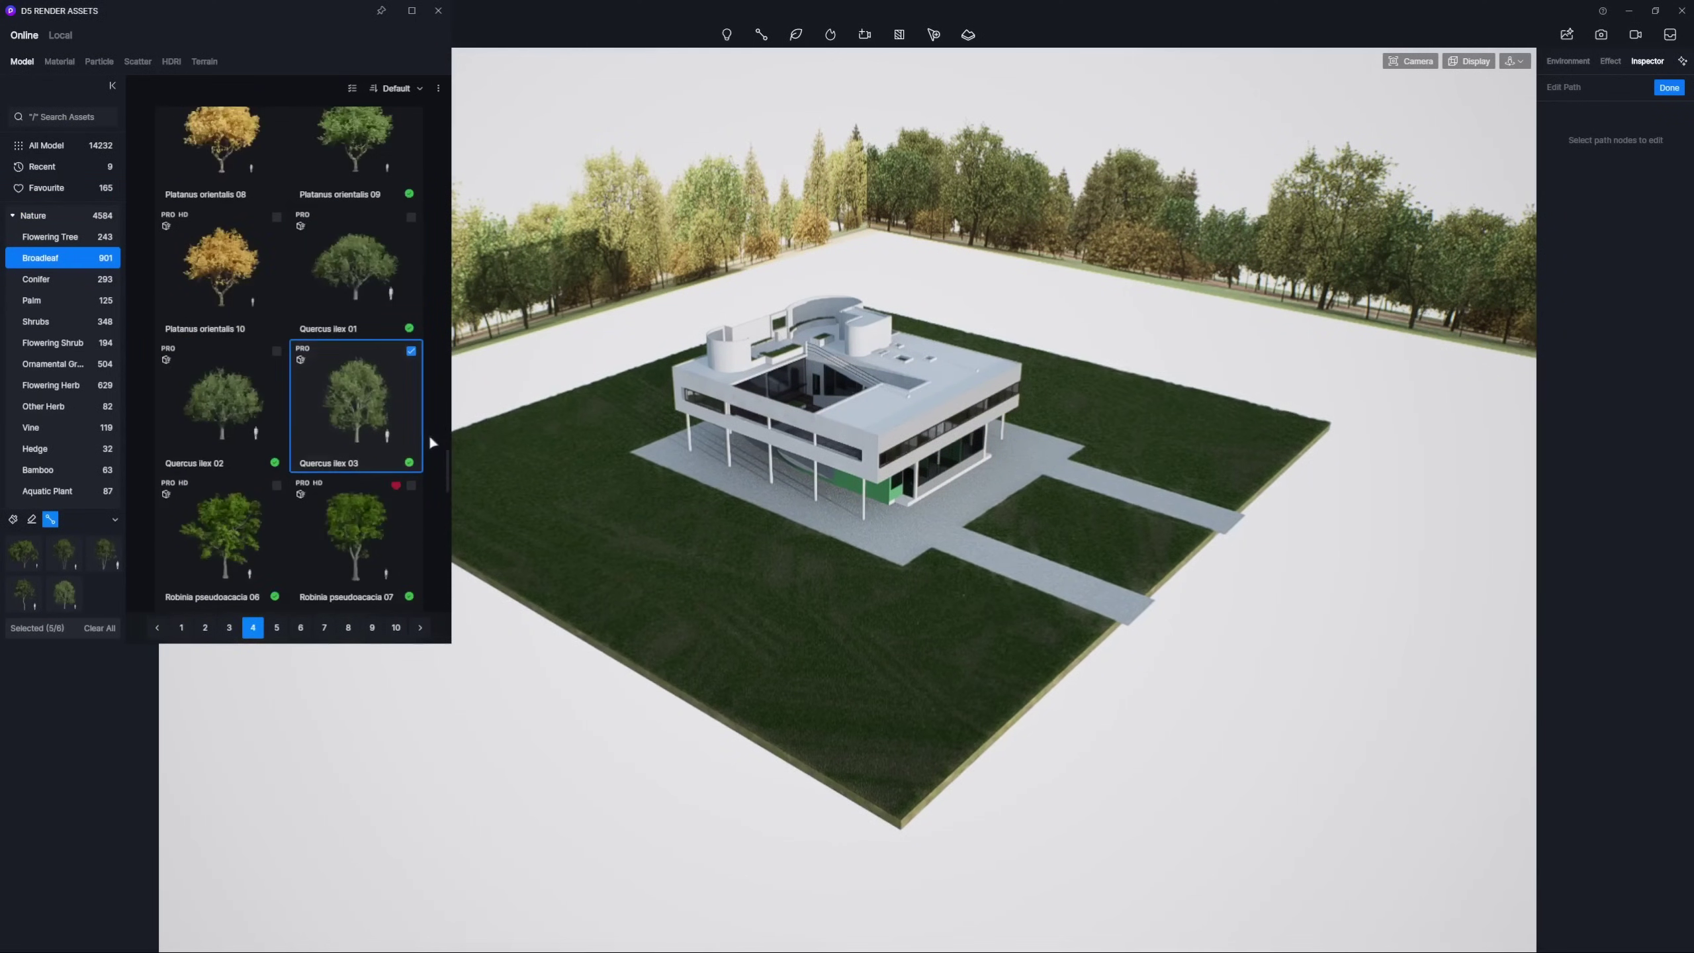
{"action": "left_click_drag", "start_coordinate": [548, 427], "coordinate": [434, 483], "text": "alt"}
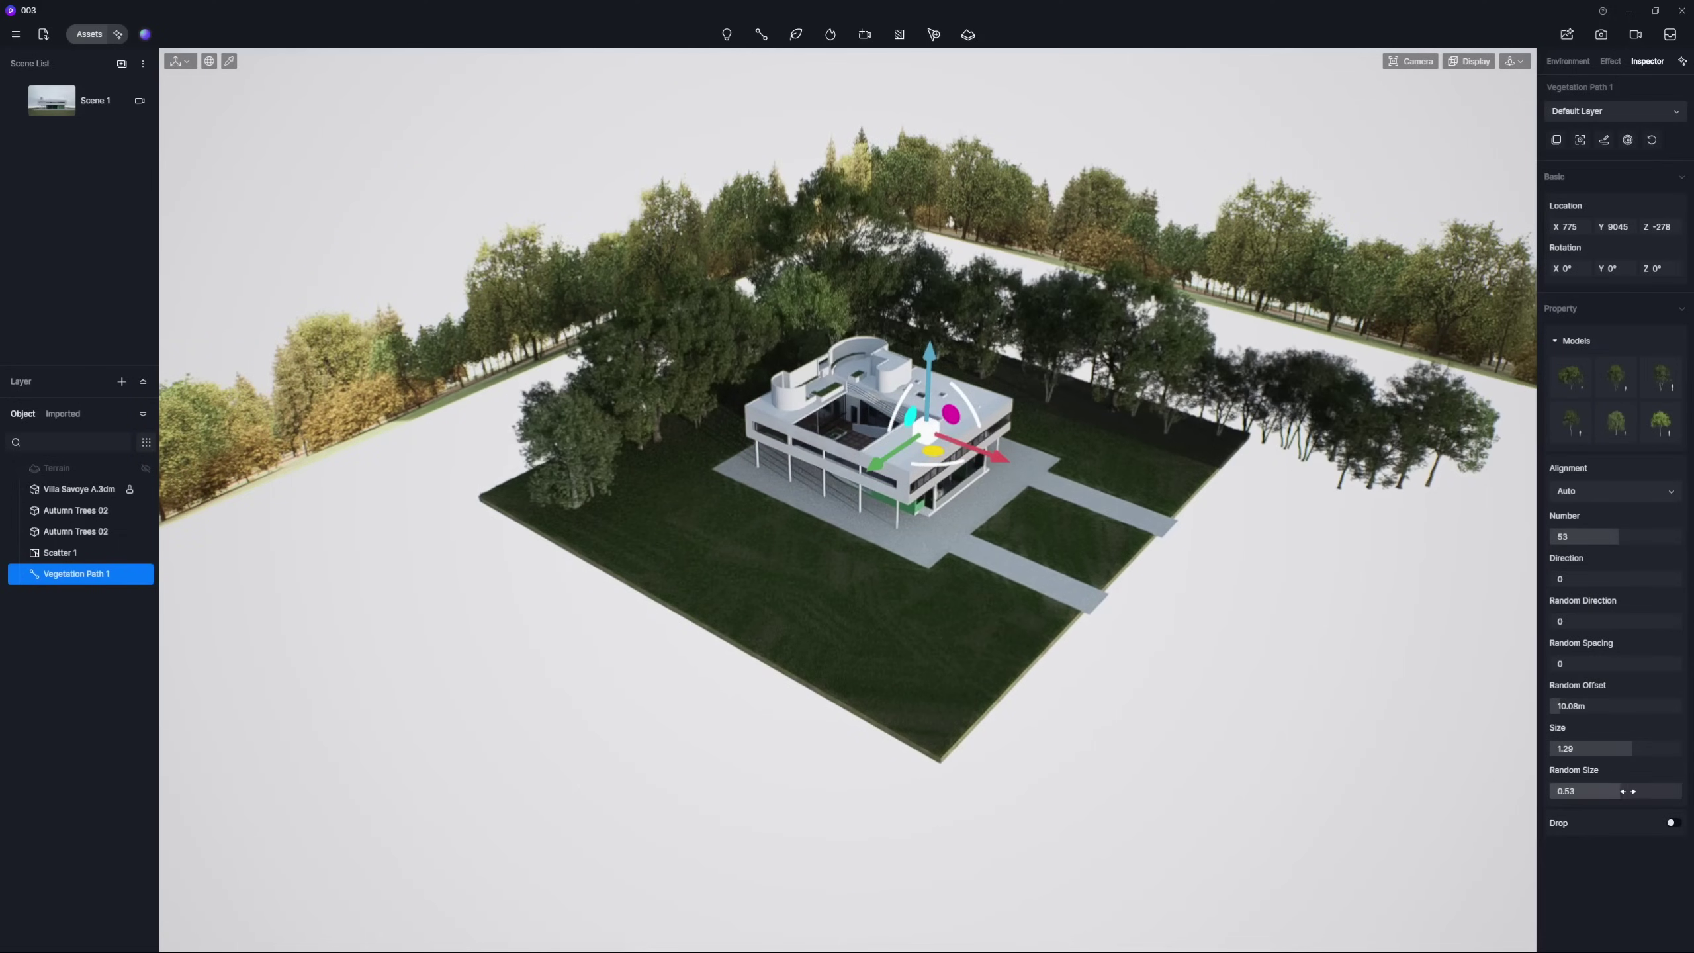
{"action": "left_click_drag", "start_coordinate": [1561, 578], "coordinate": [1585, 574]}
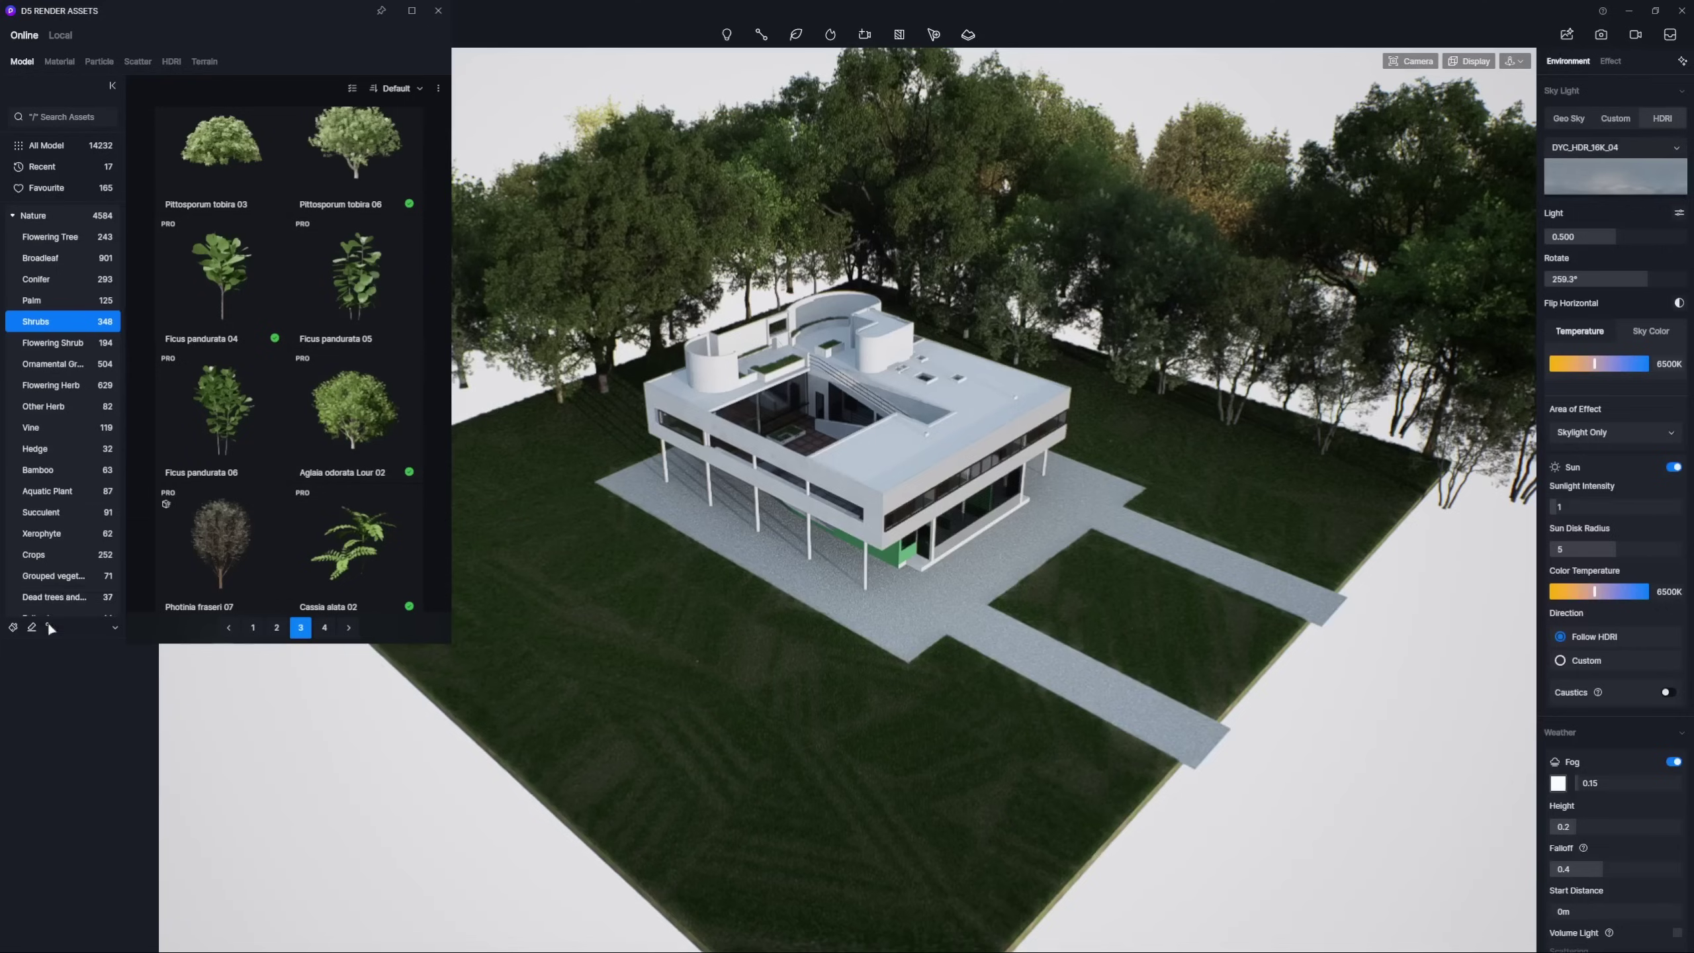
{"action": "scroll", "coordinate": [434, 453], "scroll_direction": "down", "scroll_amount": 10}
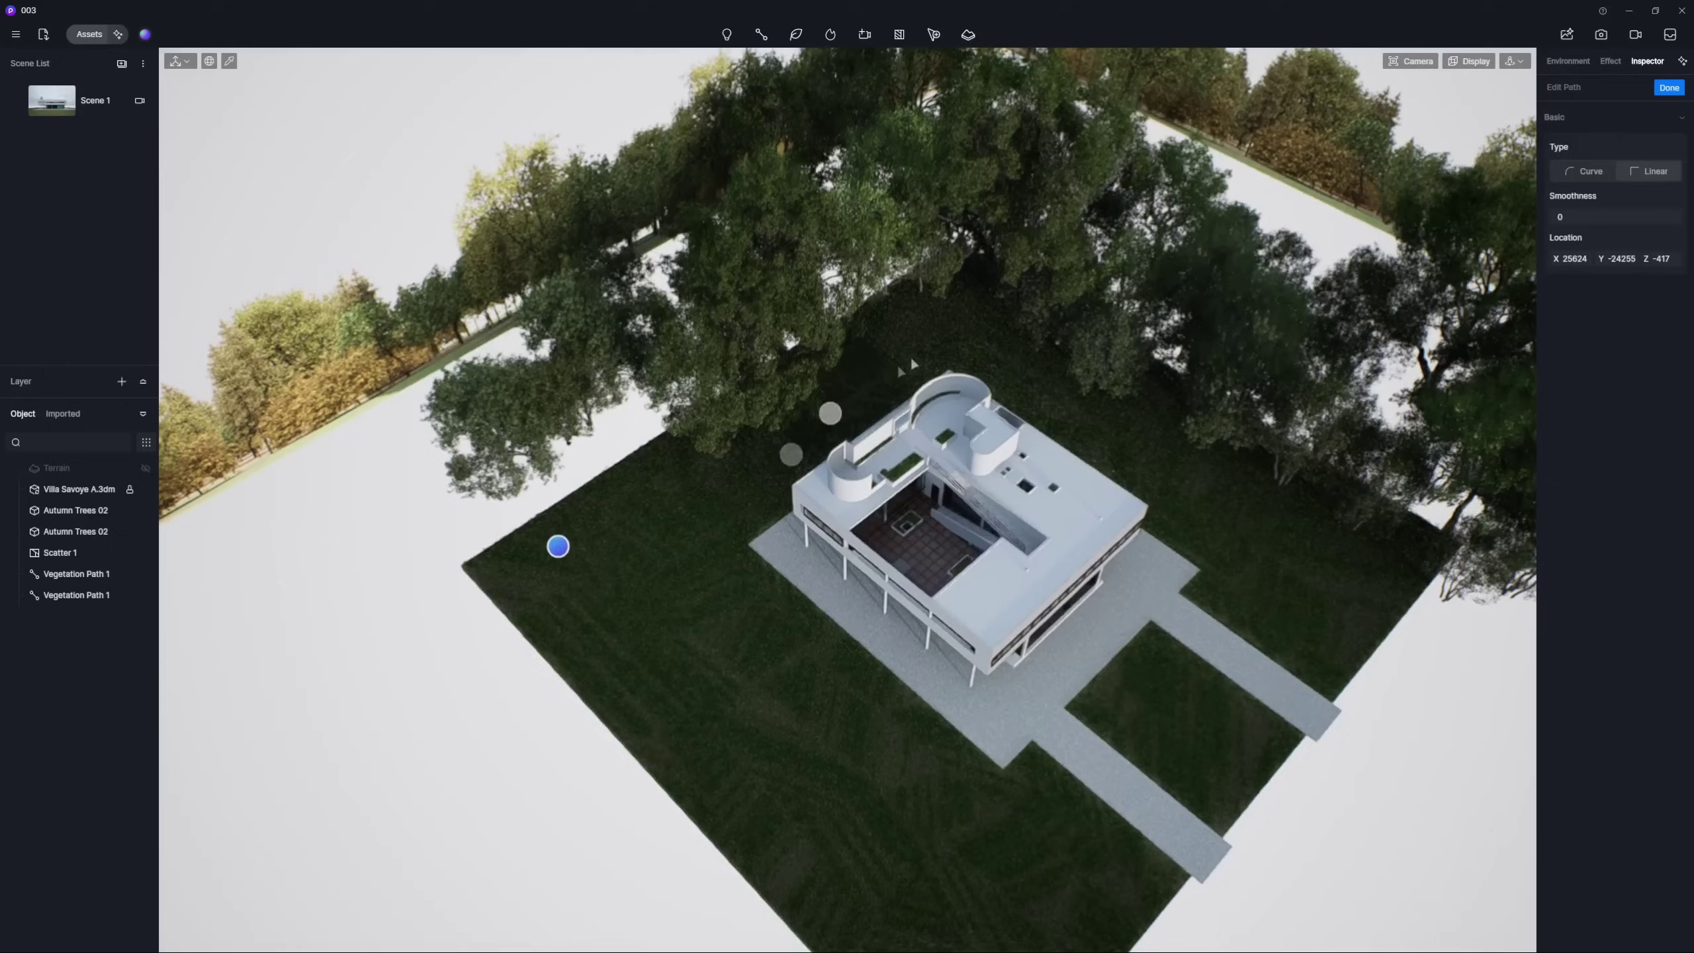
{"action": "key", "text": "Return"}
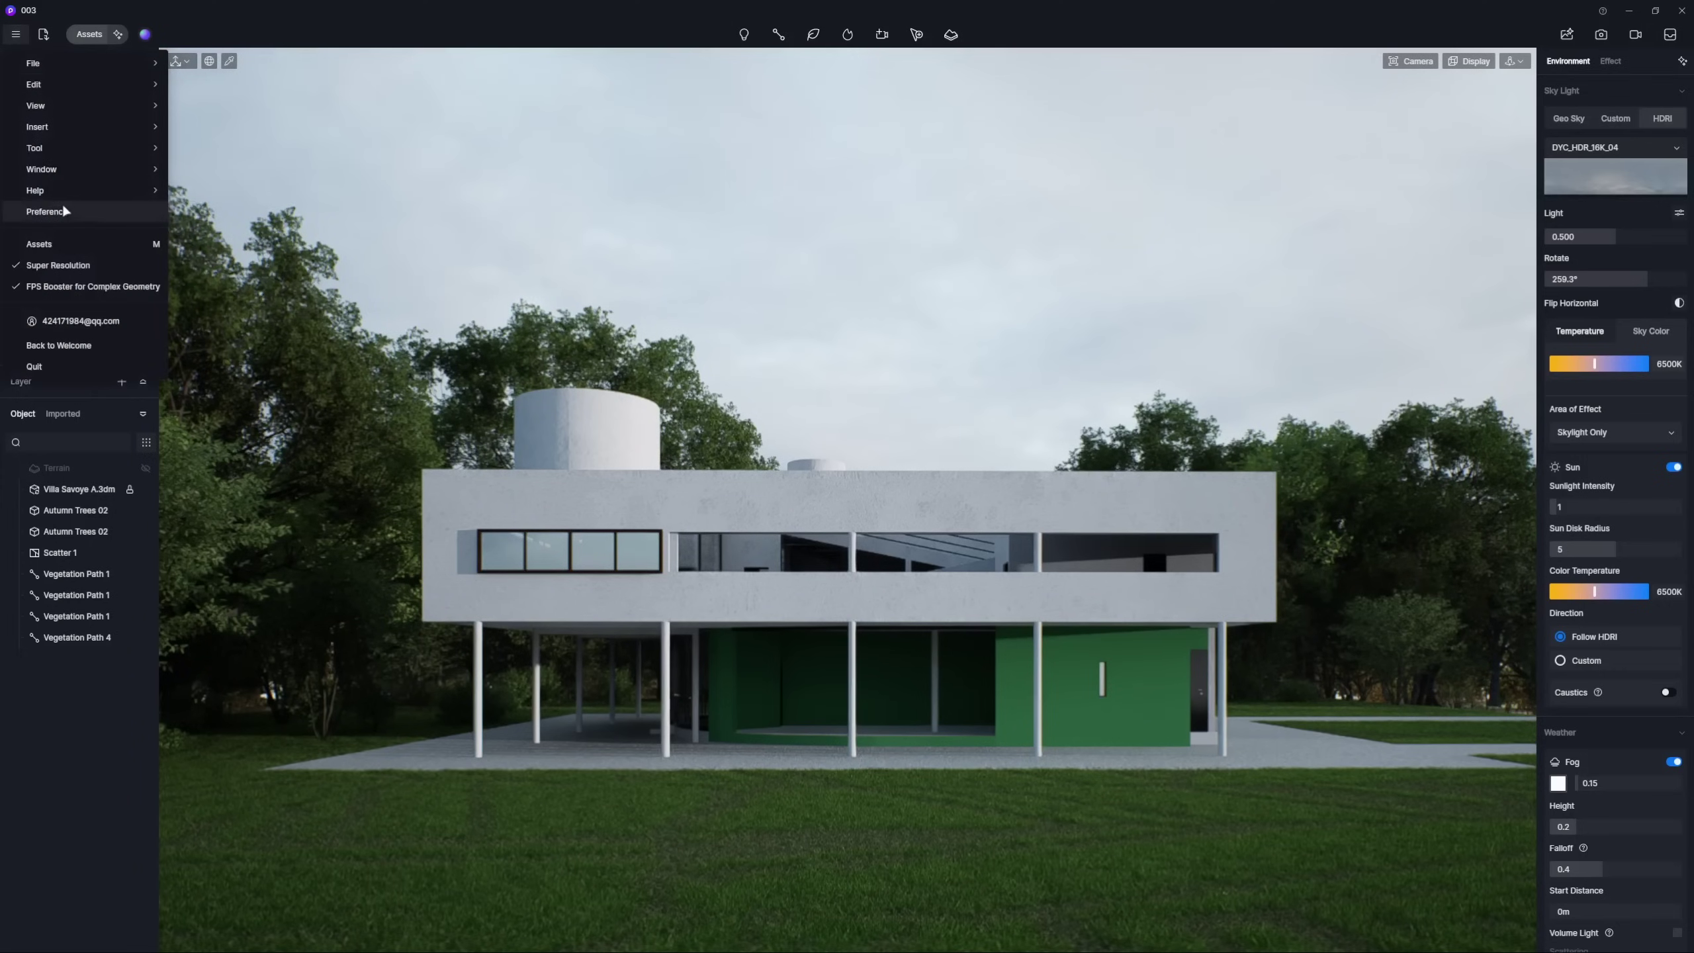
Enable the Section Tools widget in Preferences and bring up the section tool choices
{"action": "left_click", "coordinate": [132, 210]}
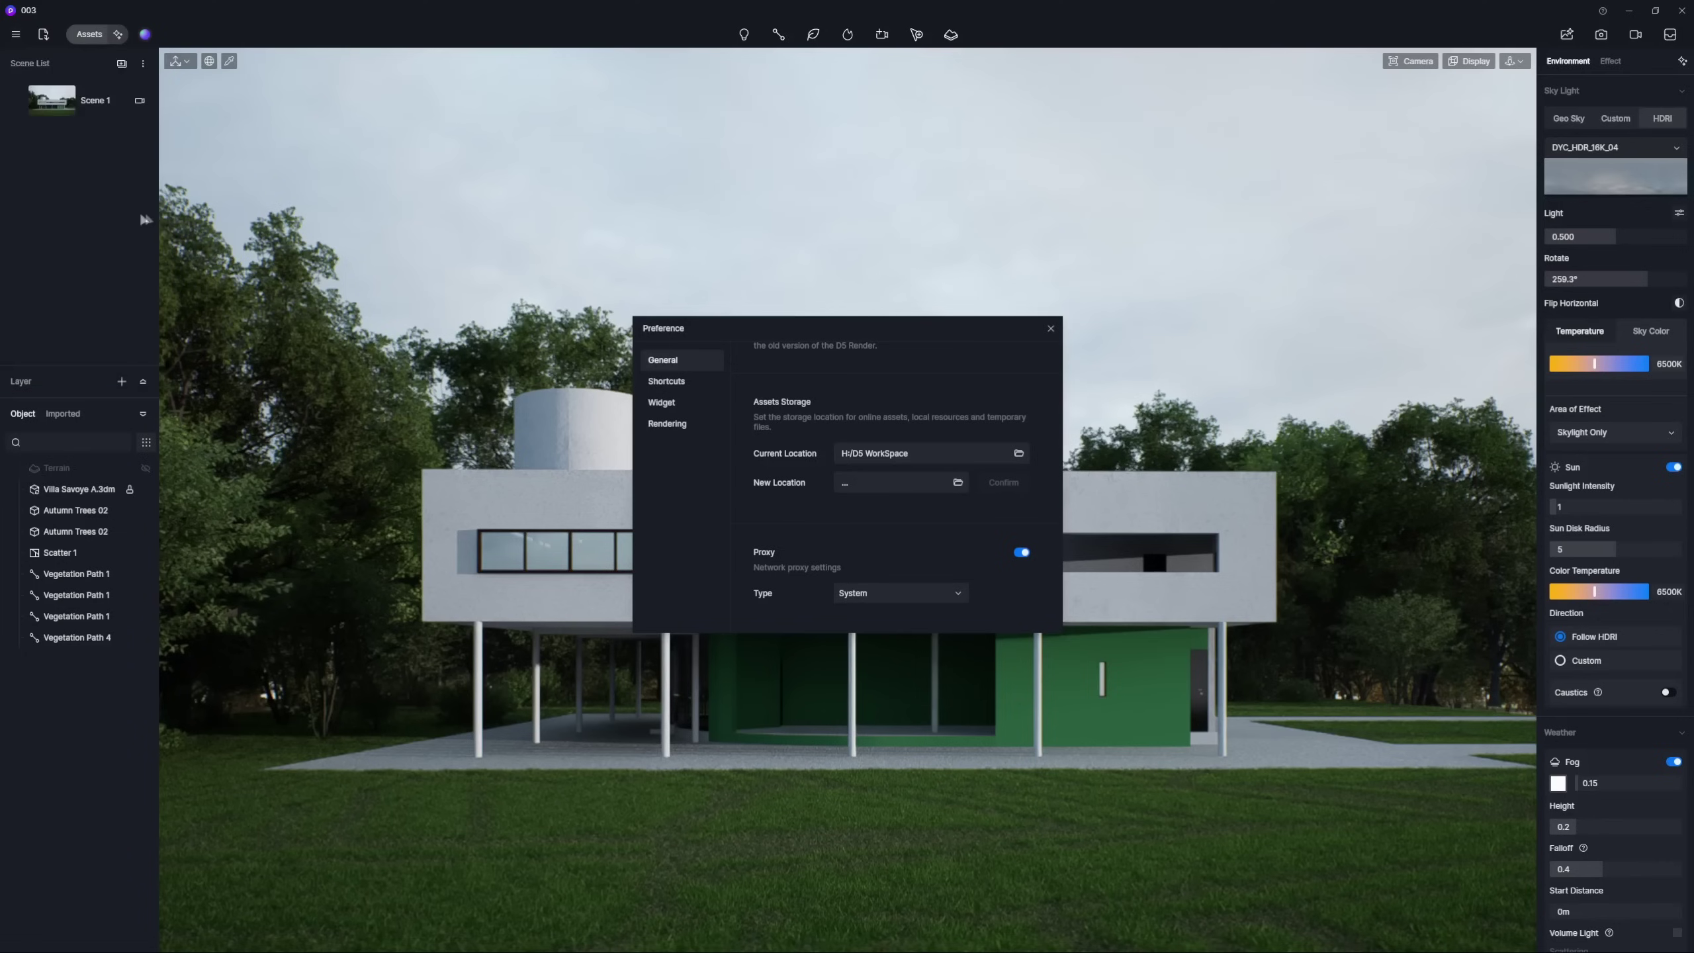
{"action": "left_click", "coordinate": [693, 400]}
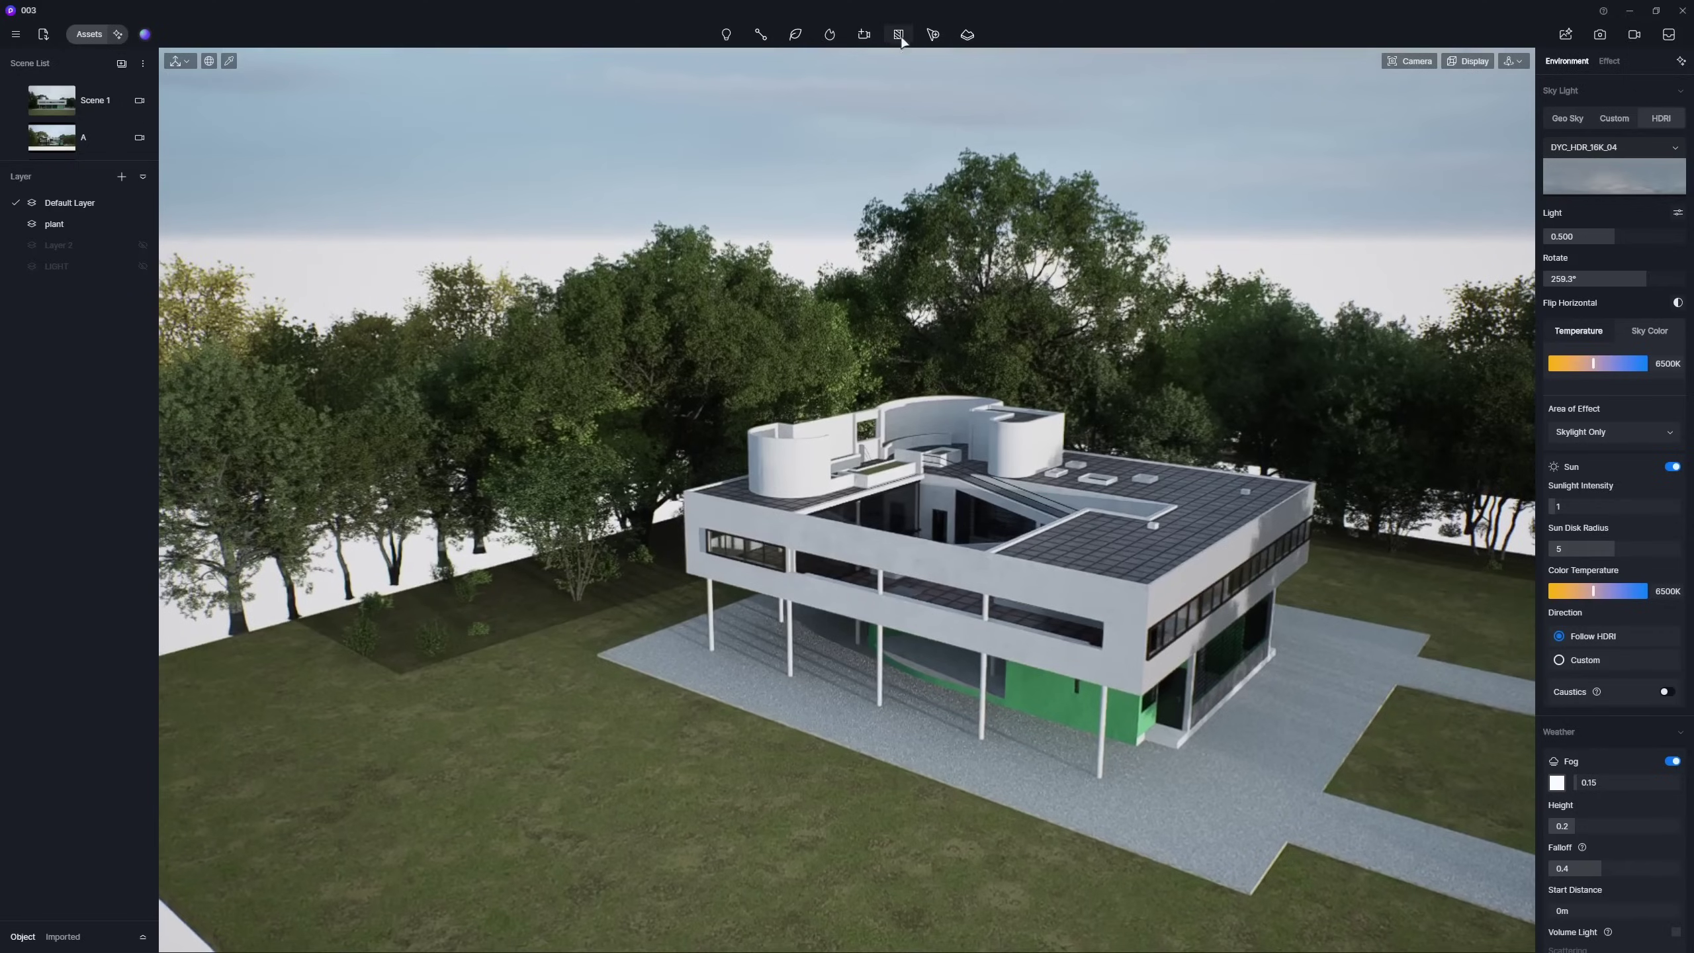
{"action": "left_click", "coordinate": [900, 37]}
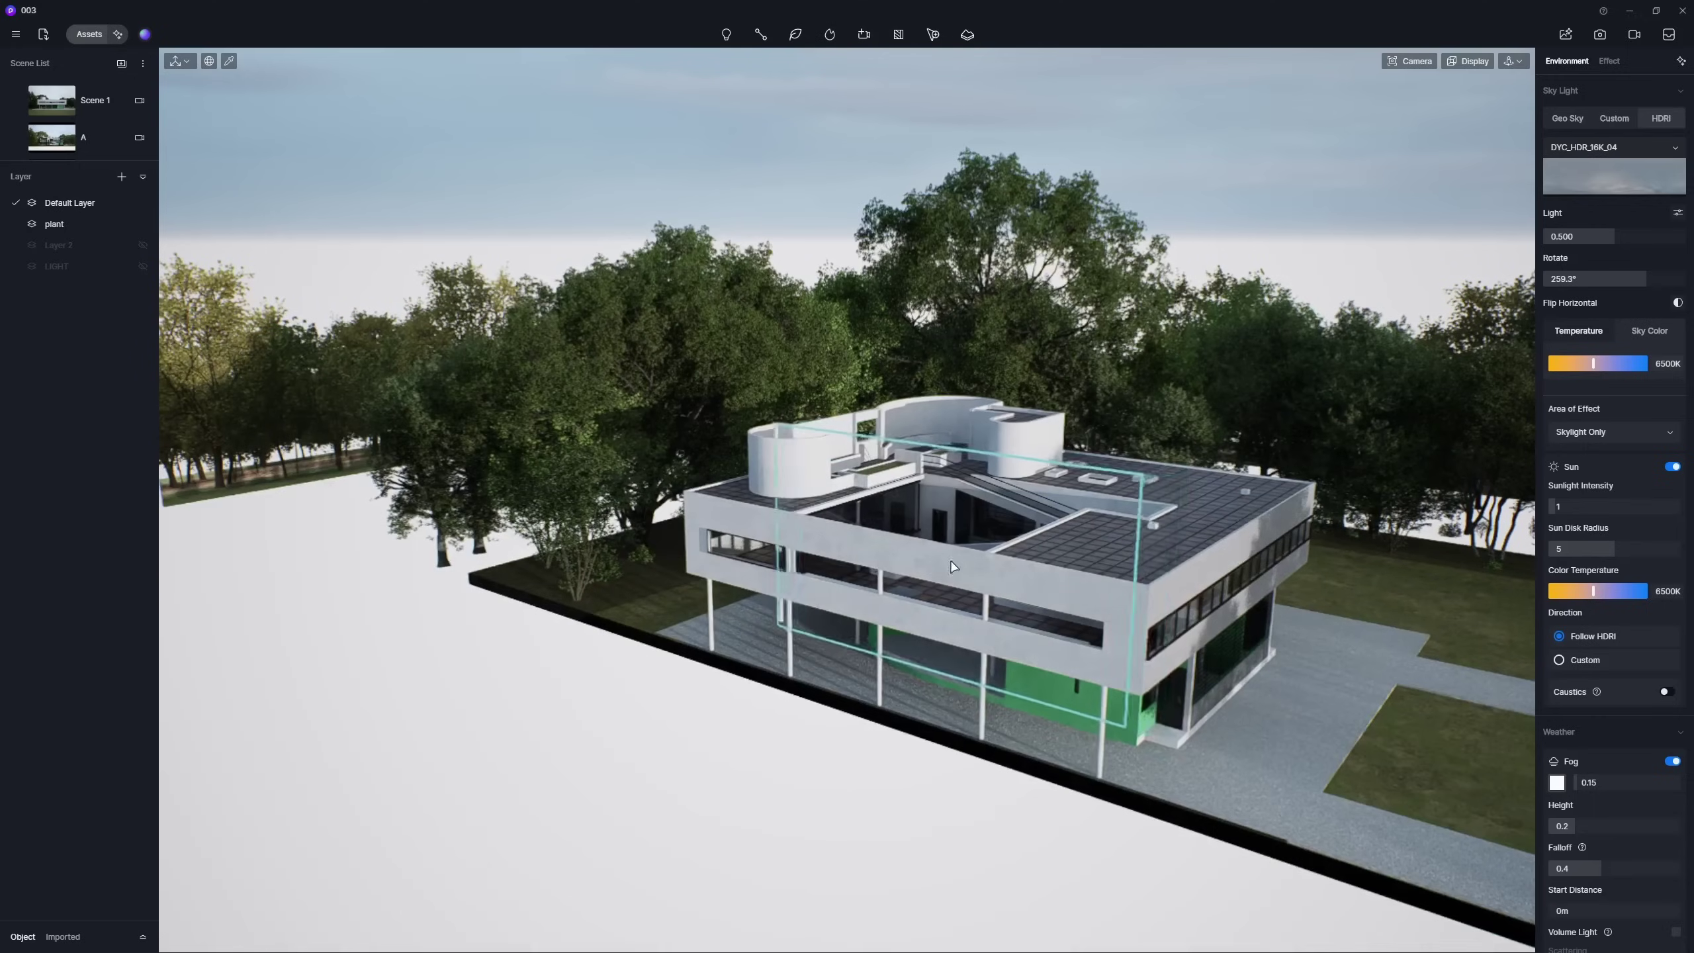
Place a section plane and drag it into the middle of the villa
{"action": "left_click", "coordinate": [954, 561]}
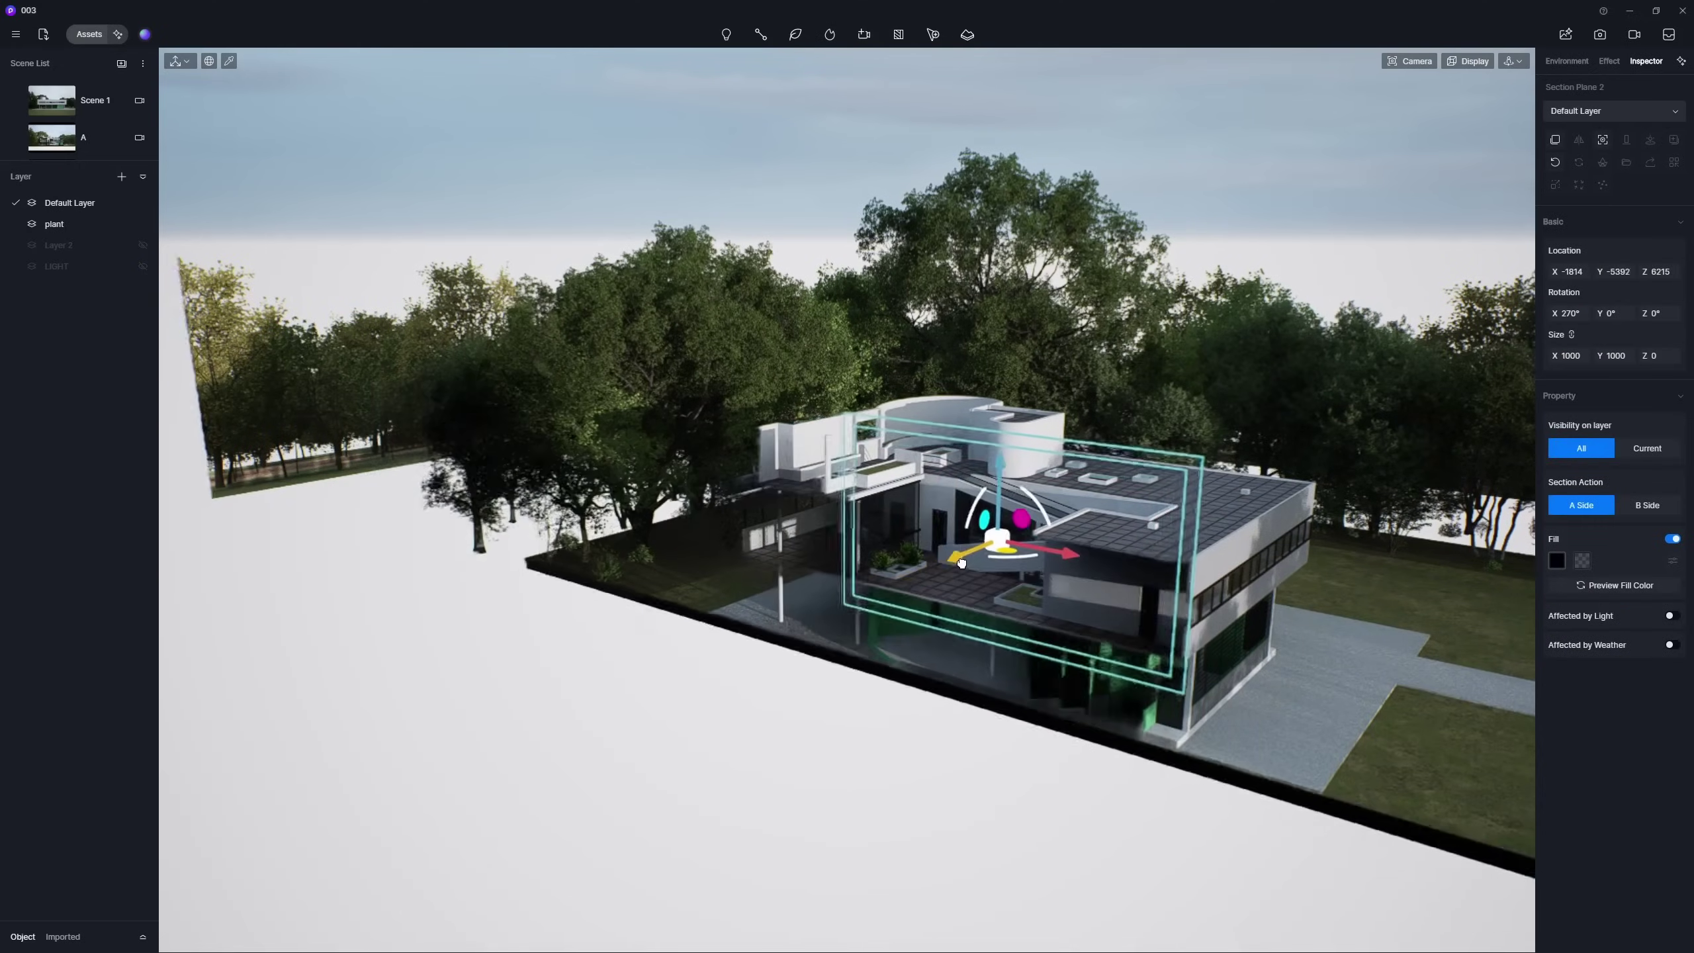
{"action": "left_click_drag", "start_coordinate": [961, 563], "coordinate": [1069, 554]}
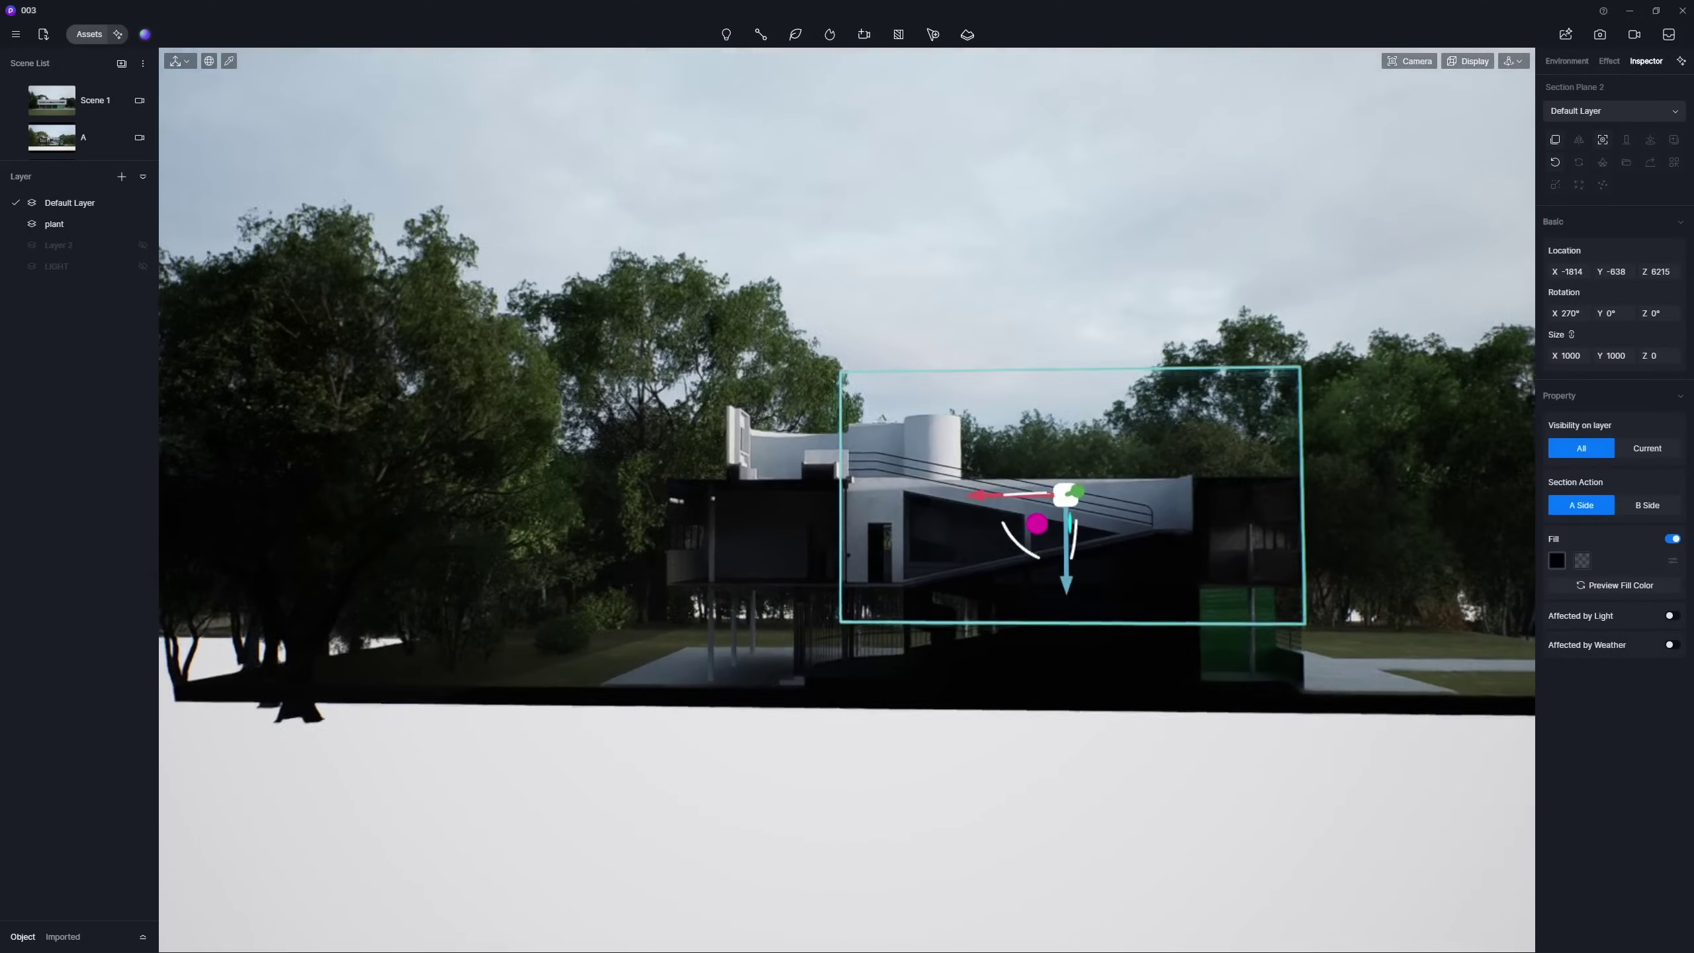
{"action": "scroll", "coordinate": [994, 620], "scroll_direction": "up", "scroll_amount": 2}
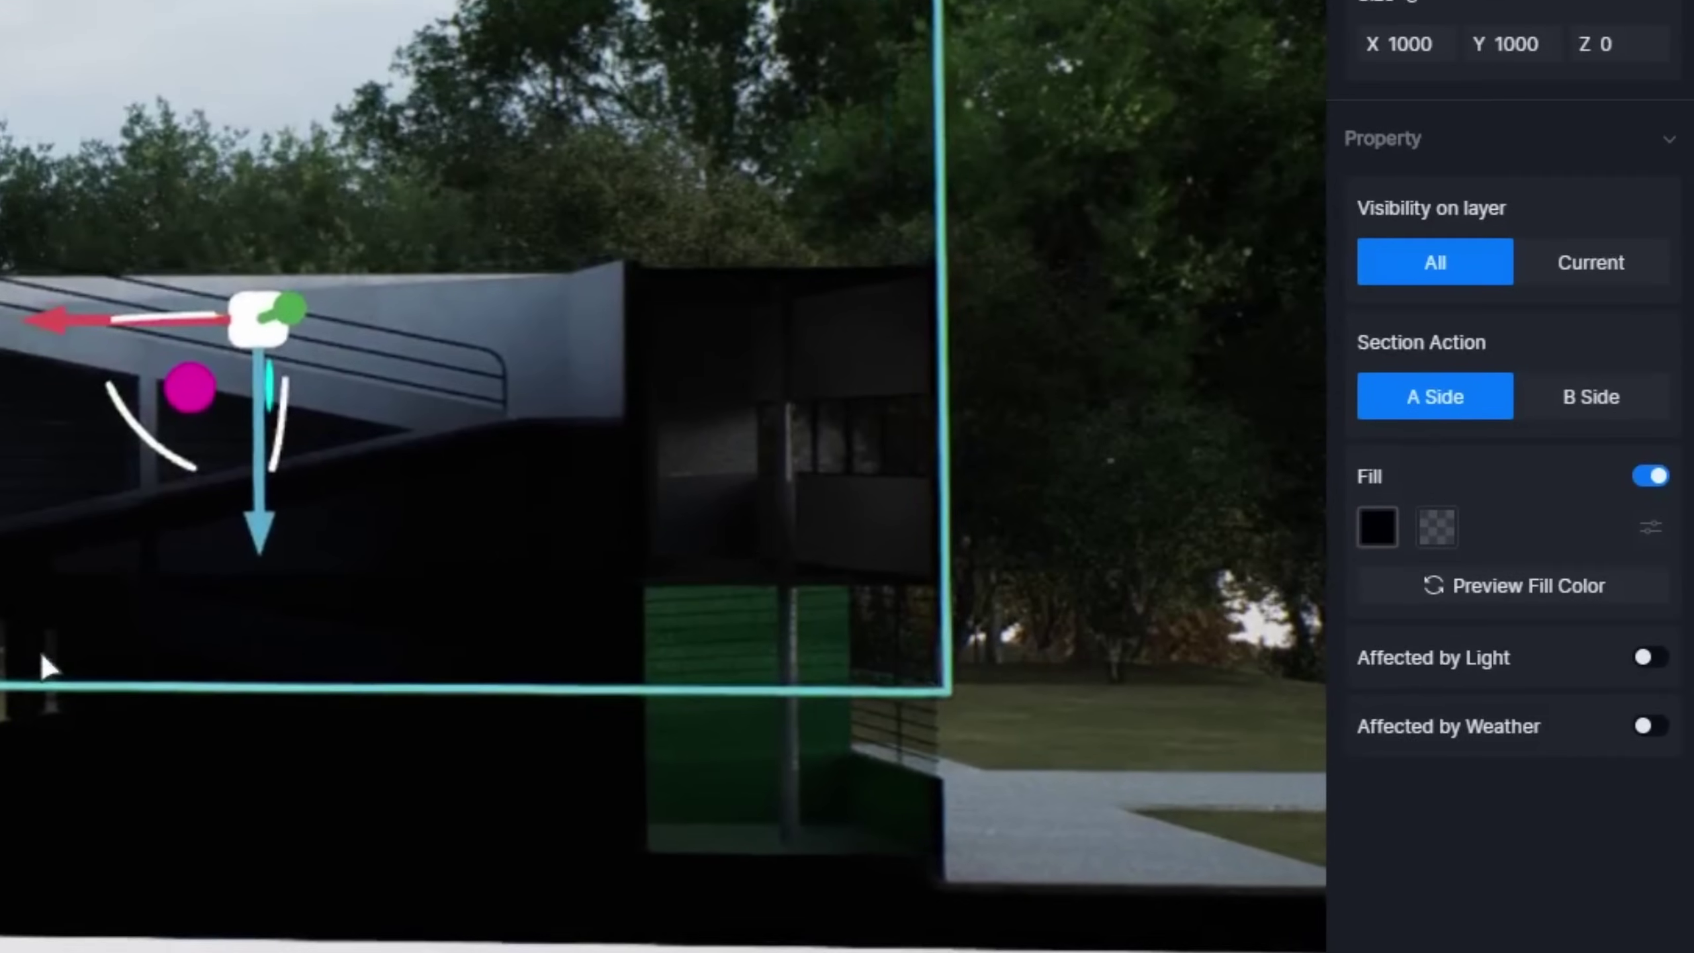
Make the section fill black and affected by light
{"action": "left_click", "coordinate": [1506, 585]}
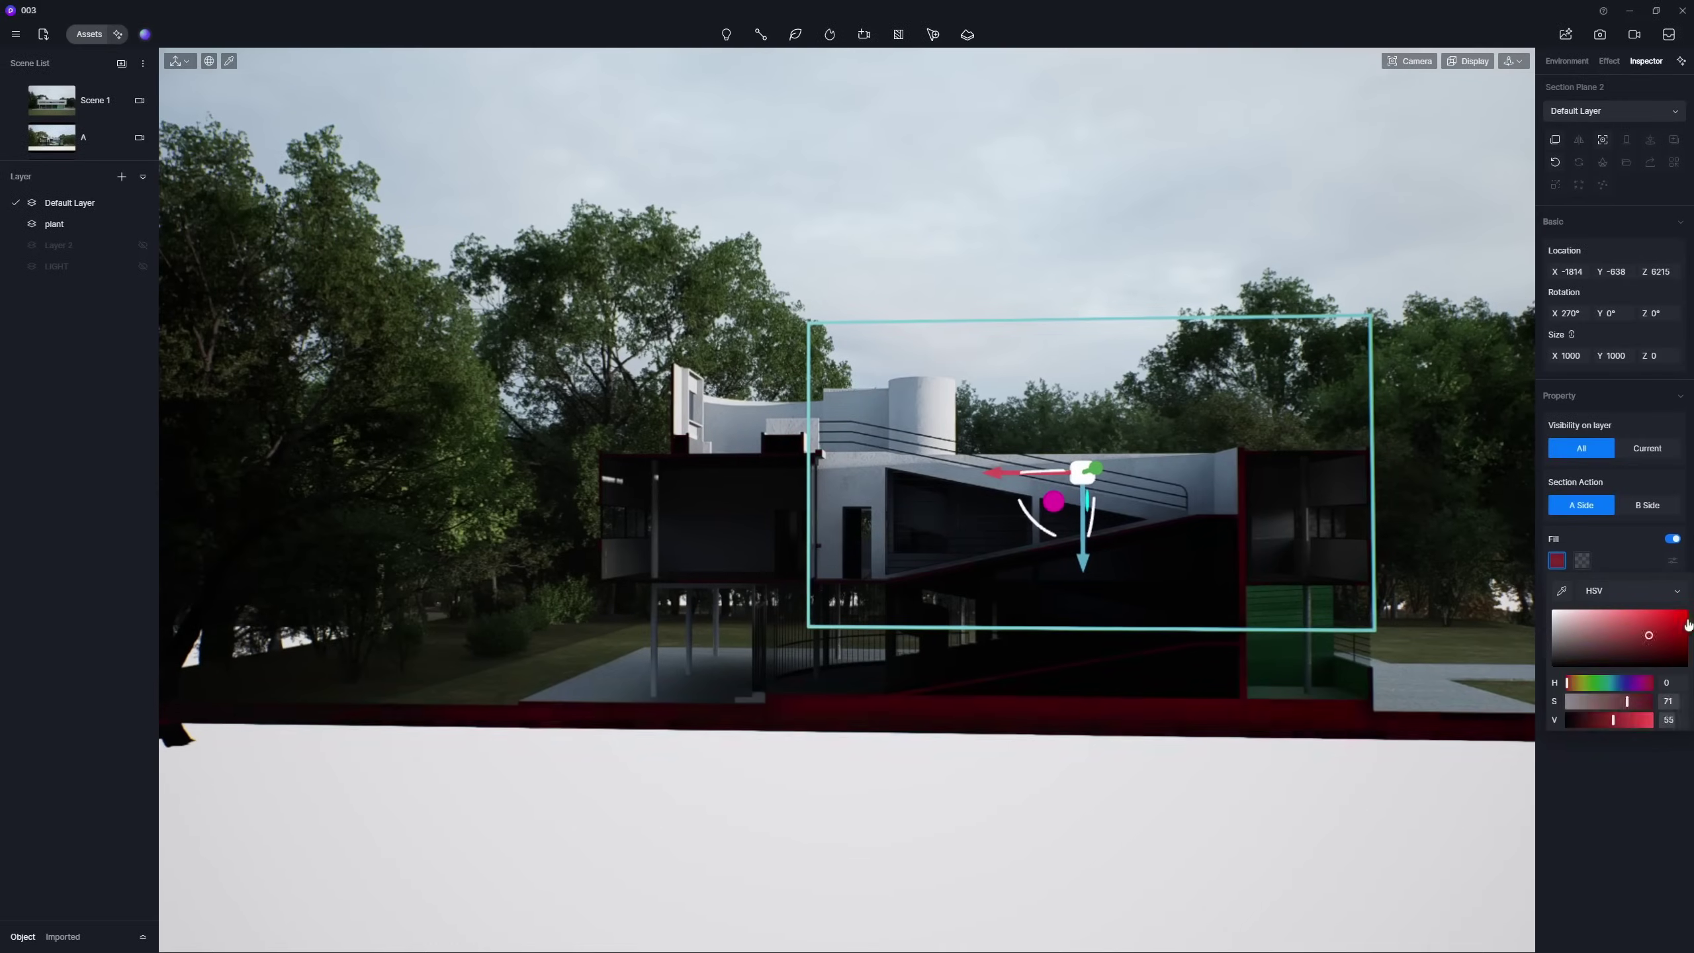
{"action": "left_click_drag", "start_coordinate": [1677, 642], "coordinate": [1678, 669]}
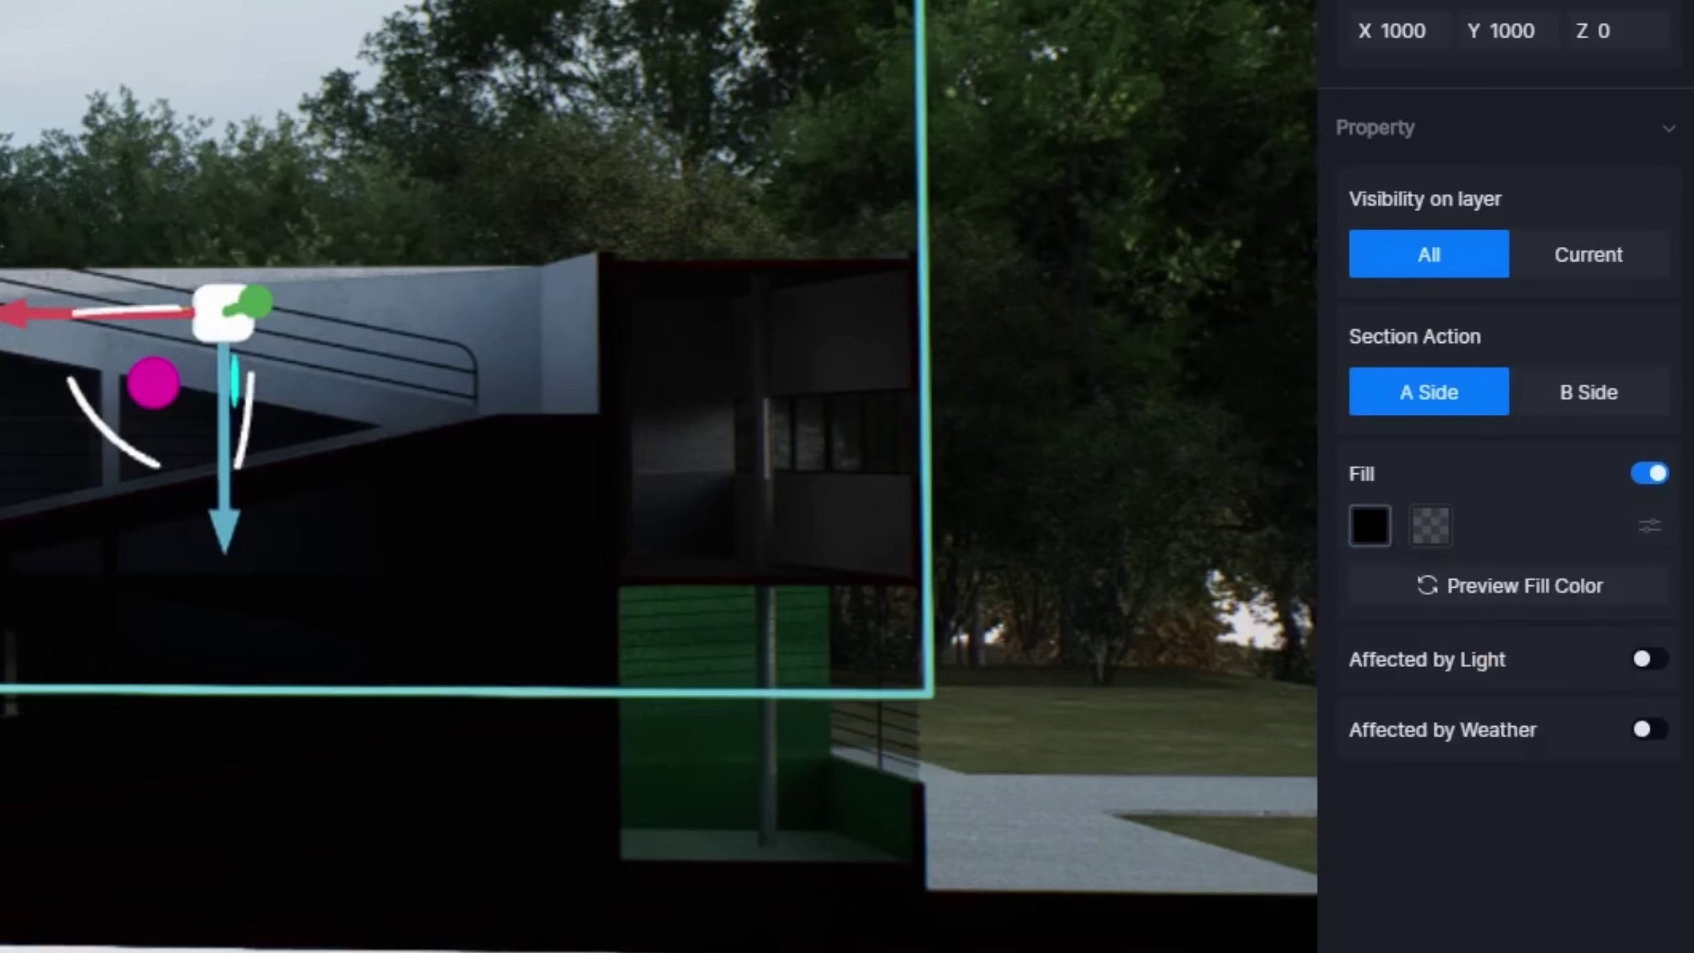
{"action": "left_click", "coordinate": [1649, 659]}
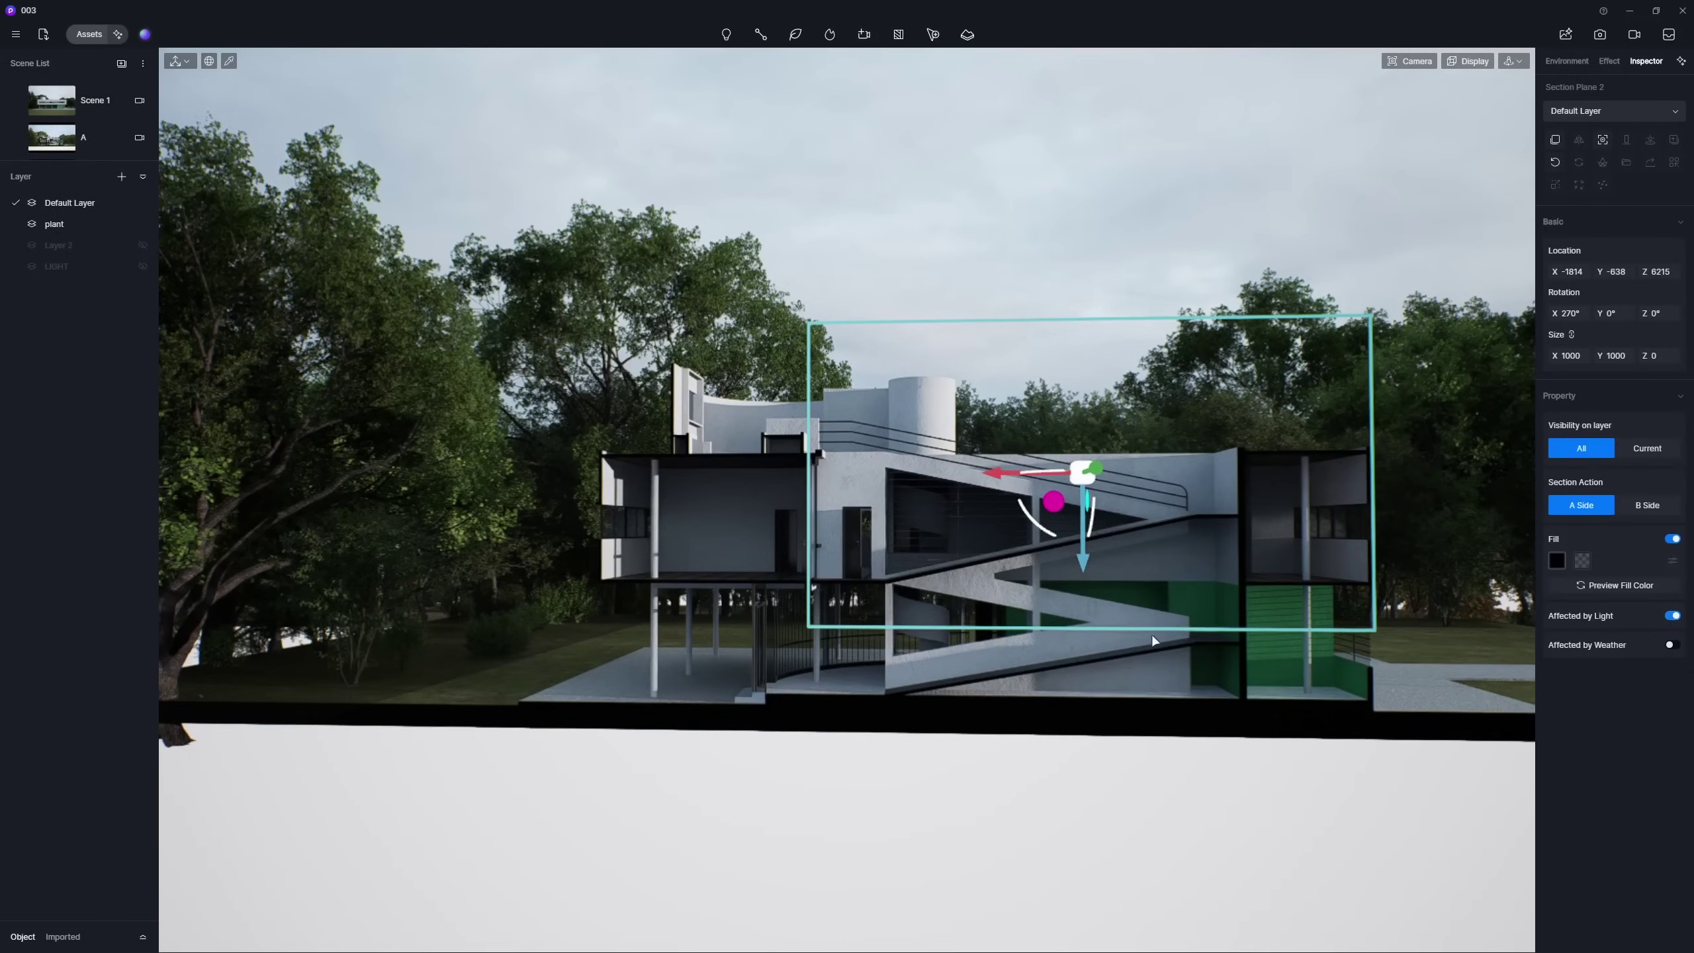
{"action": "right_click_drag", "start_coordinate": [1152, 635], "coordinate": [1120, 618]}
Place a standing low-poly figure in the villa section near the ramp
{"action": "scroll", "coordinate": [1120, 618], "scroll_direction": "up", "scroll_amount": 5}
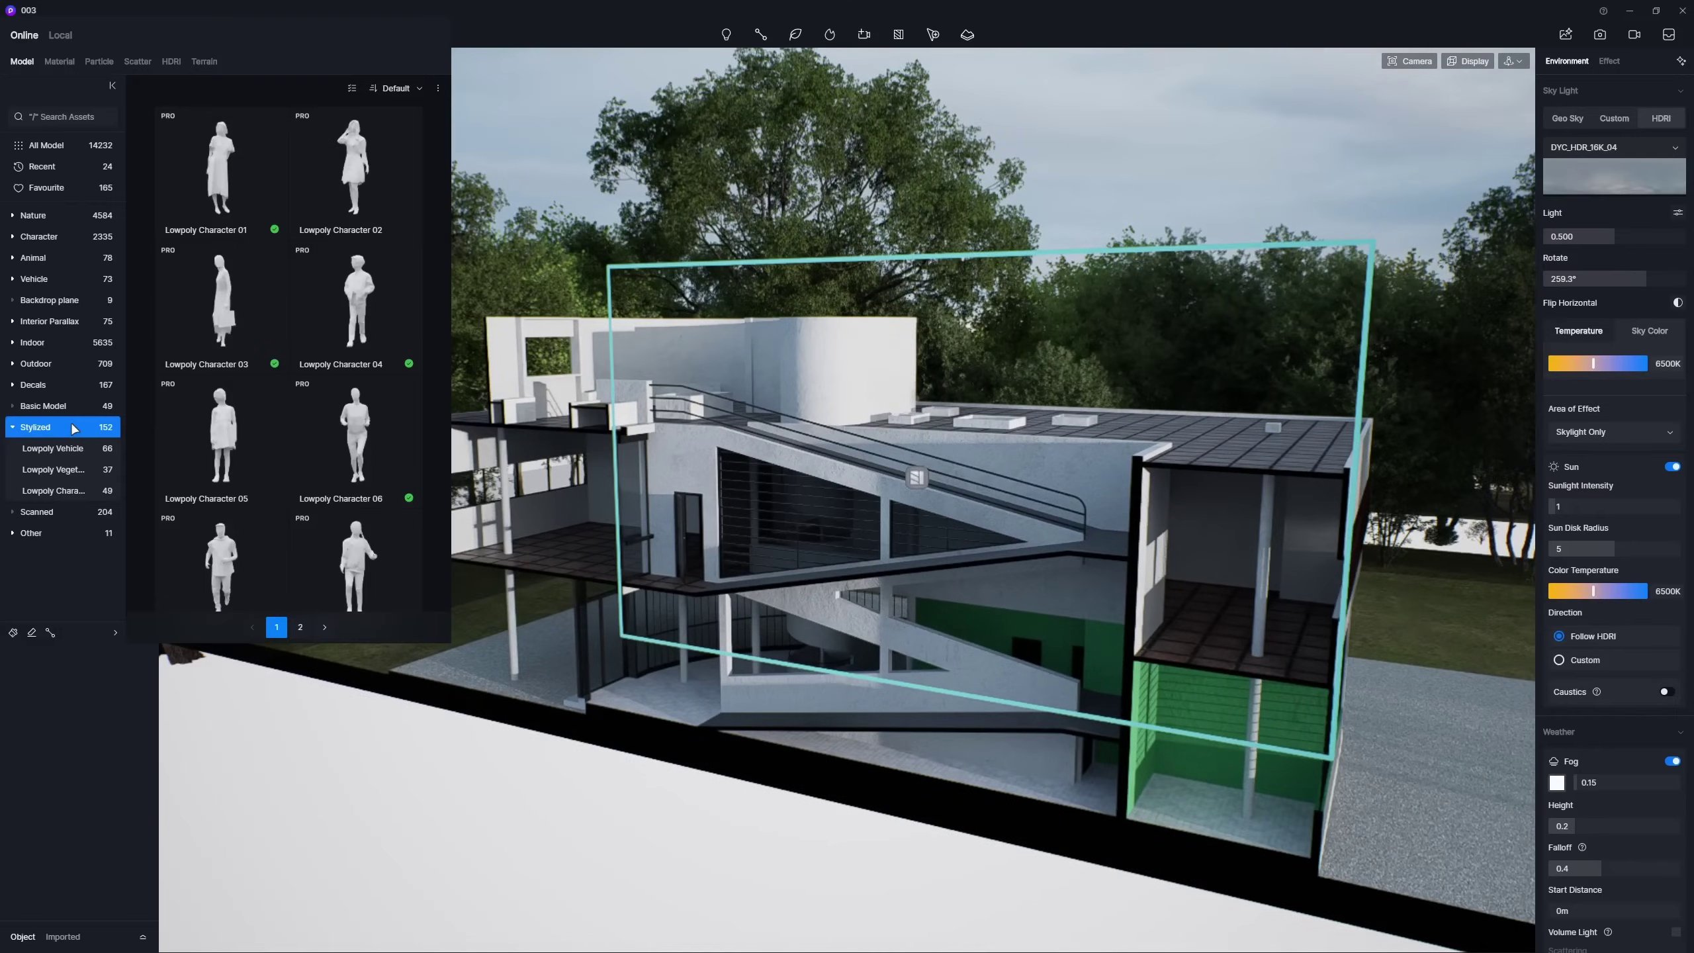
{"action": "left_click", "coordinate": [864, 575]}
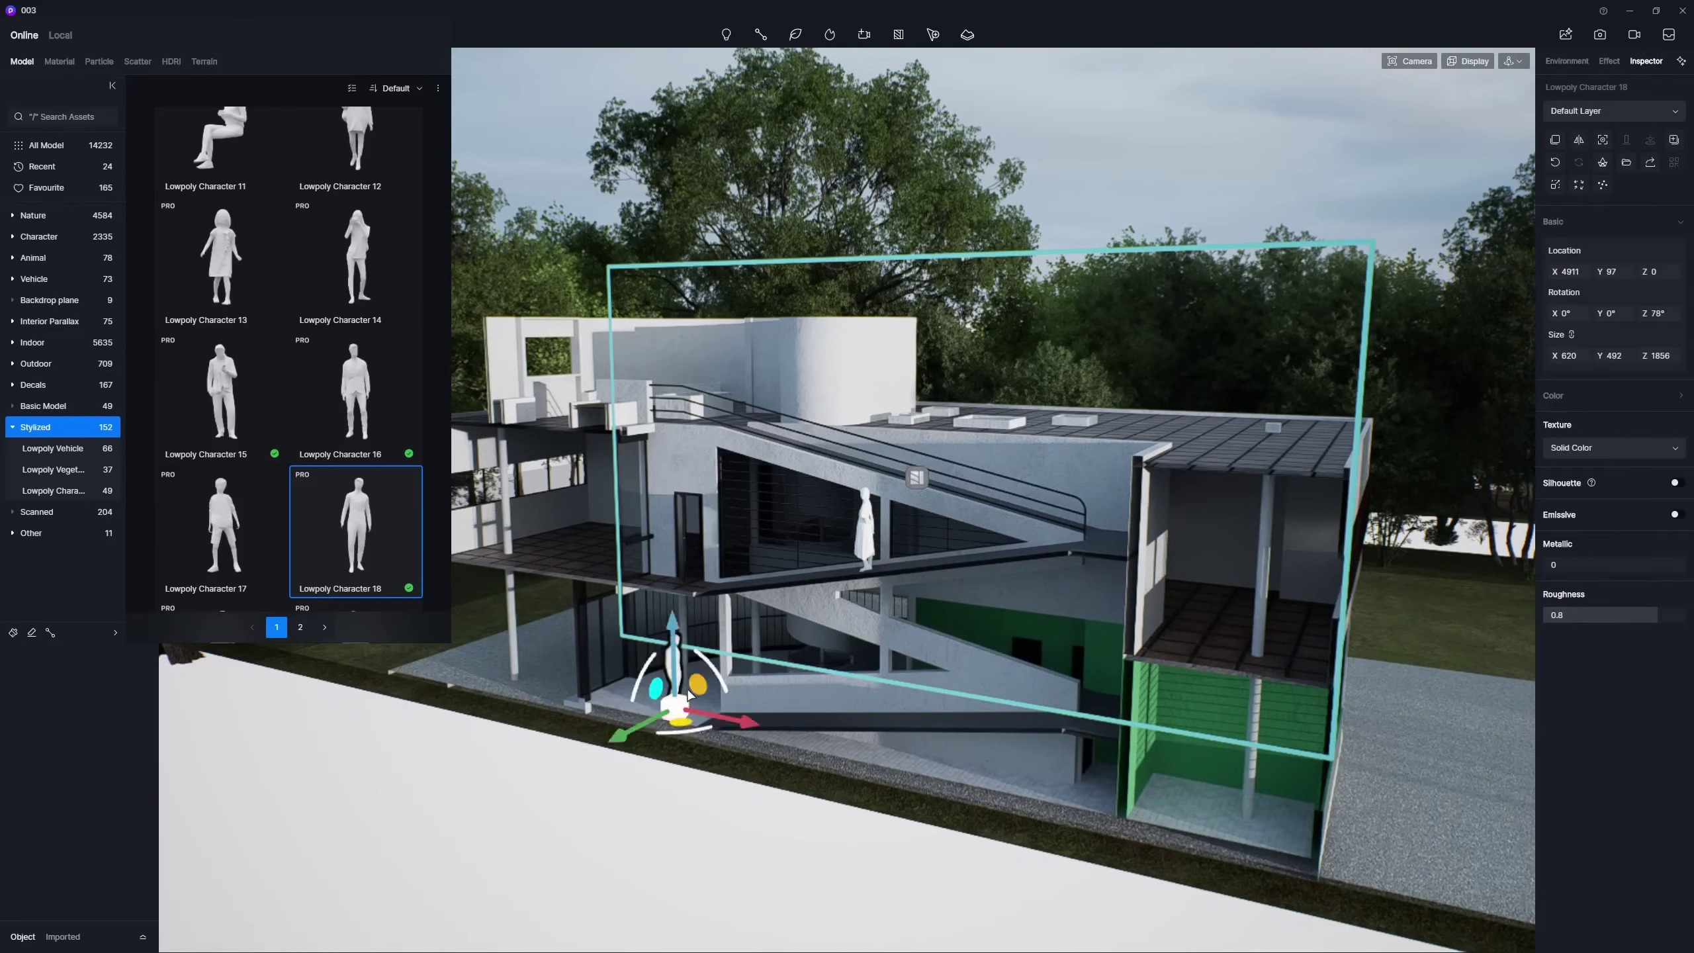
{"action": "left_click", "coordinate": [356, 394]}
{"action": "left_click", "coordinate": [550, 547]}
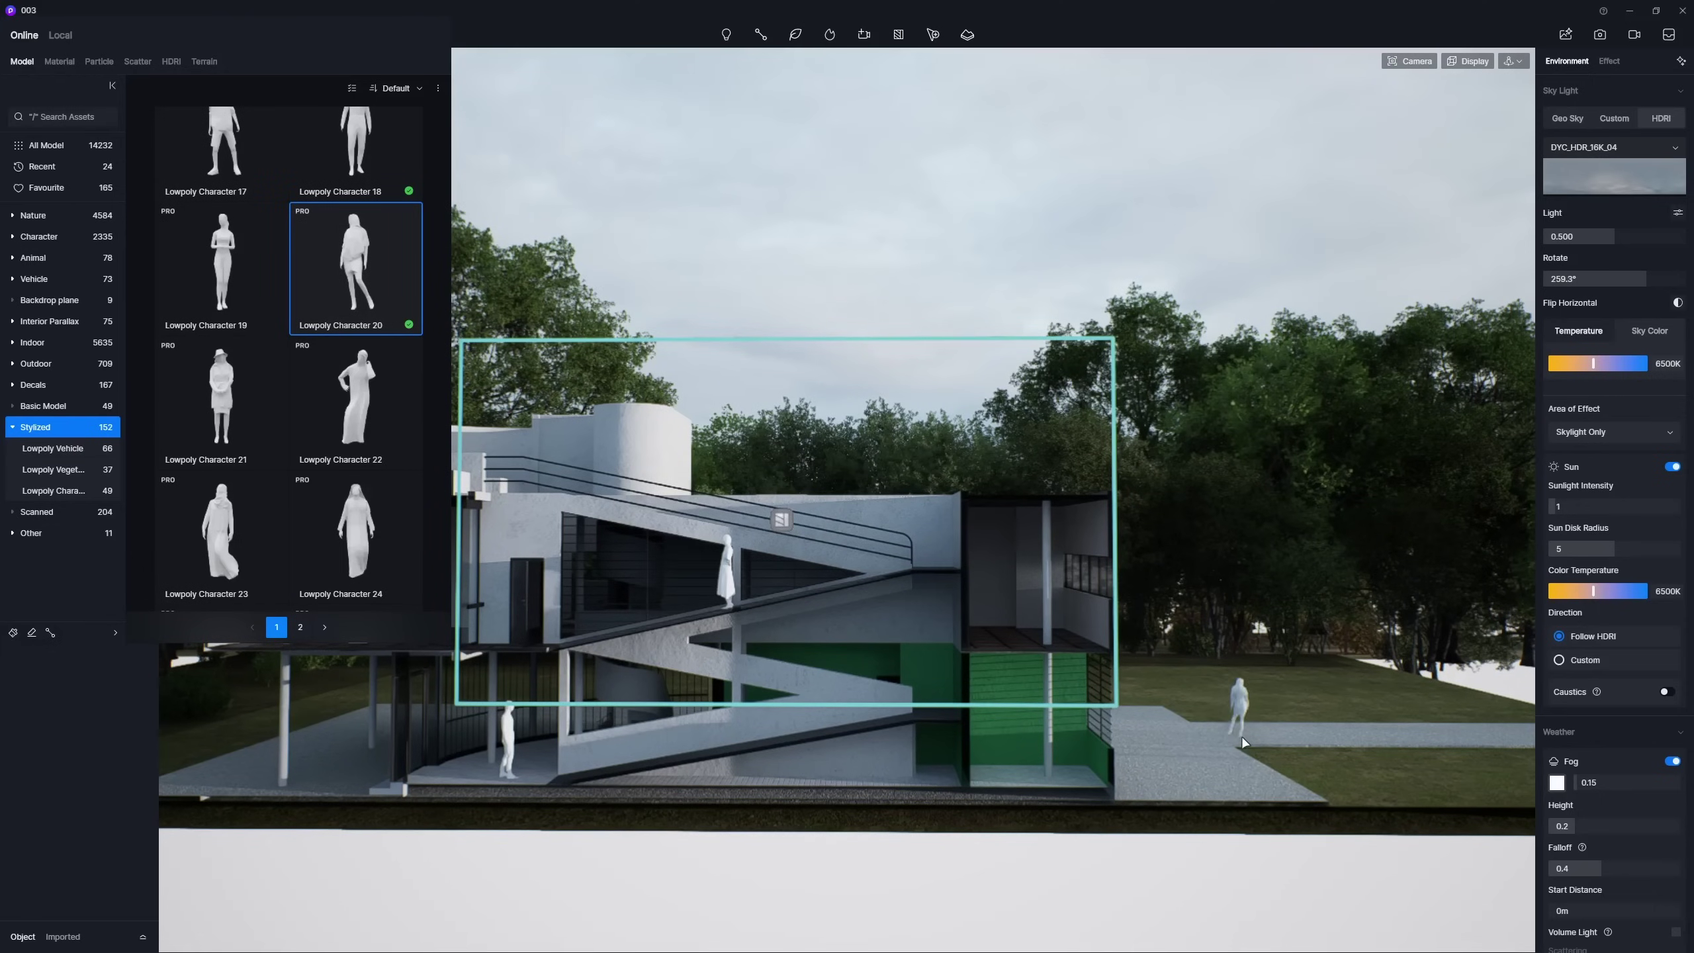
{"action": "left_click", "coordinate": [1241, 731]}
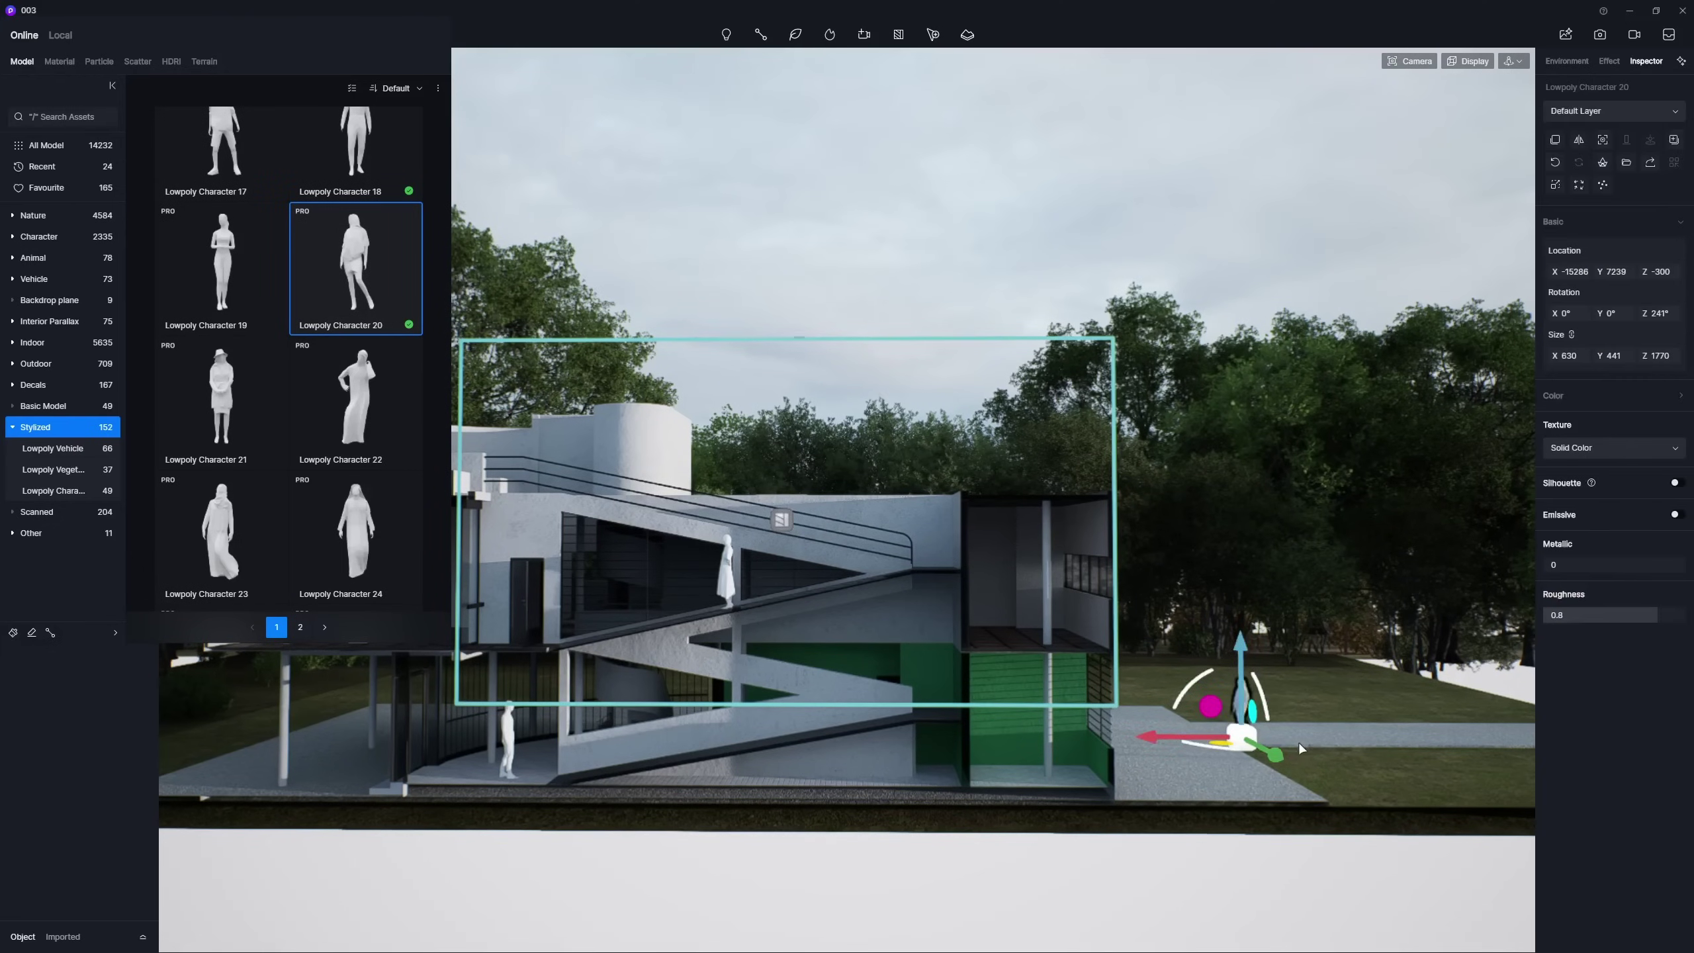
Add Lowpoly Character 12 on the path beside the villa, adjusting its rotation
{"action": "scroll", "coordinate": [288, 333], "scroll_direction": "up", "scroll_amount": 4}
{"action": "left_click", "coordinate": [355, 207]}
{"action": "left_click", "coordinate": [1204, 744]}
{"action": "left_click", "coordinate": [1270, 752]}
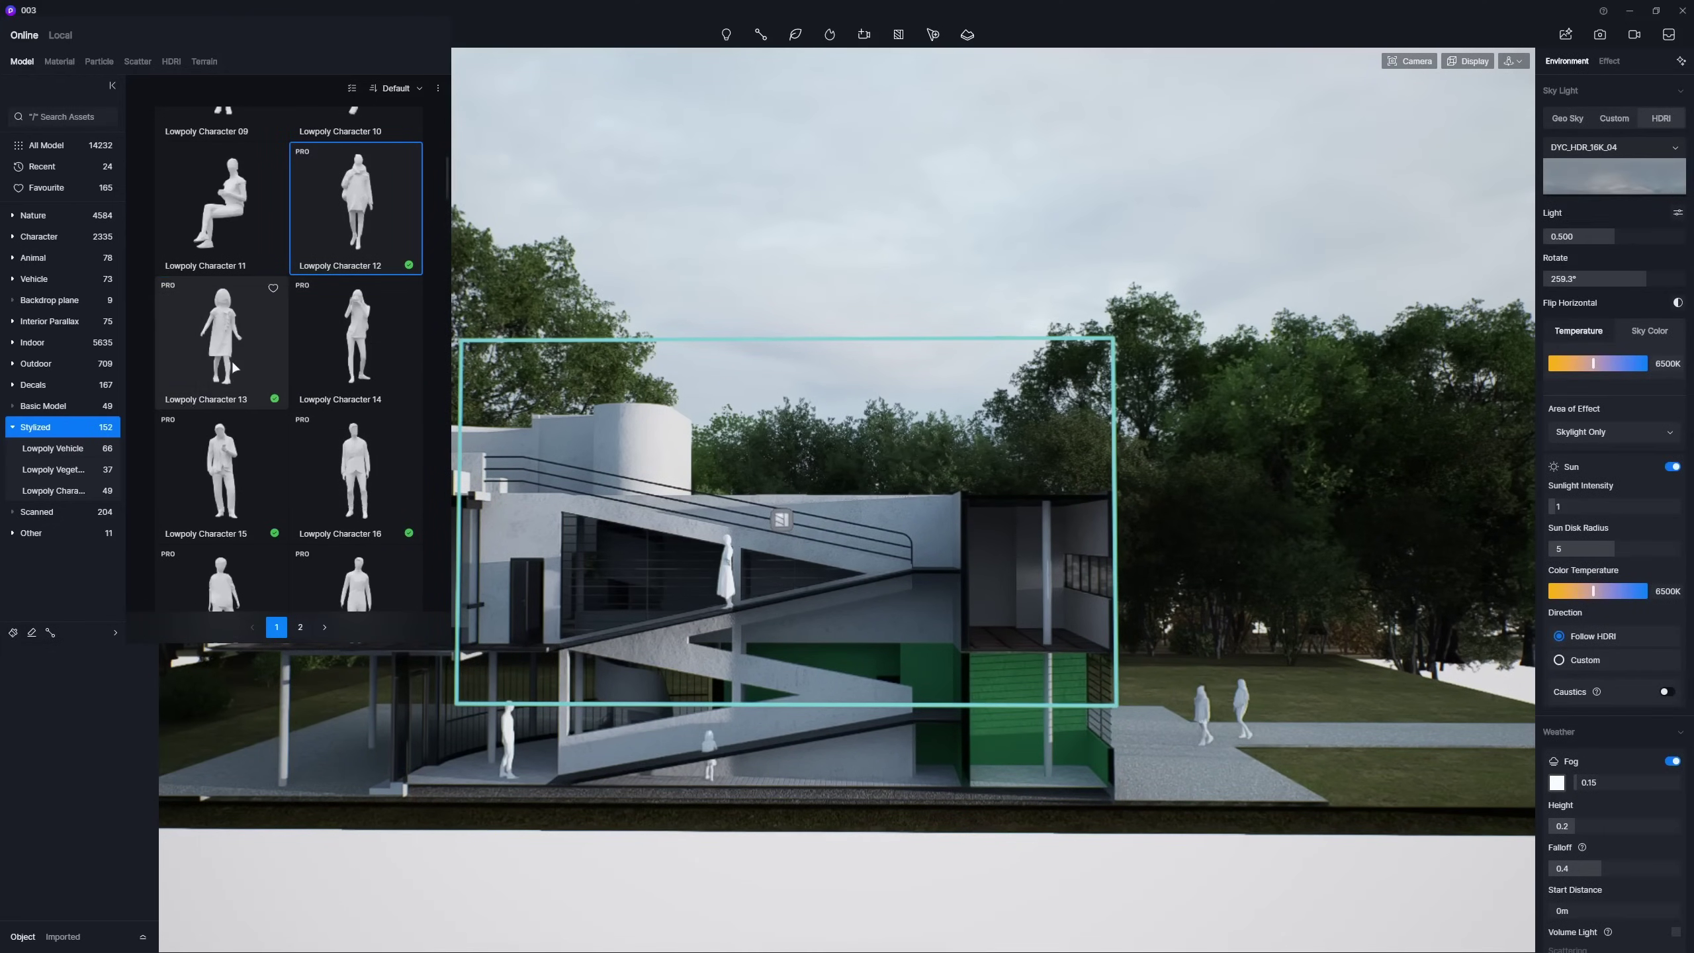
{"action": "left_click", "coordinate": [1404, 767]}
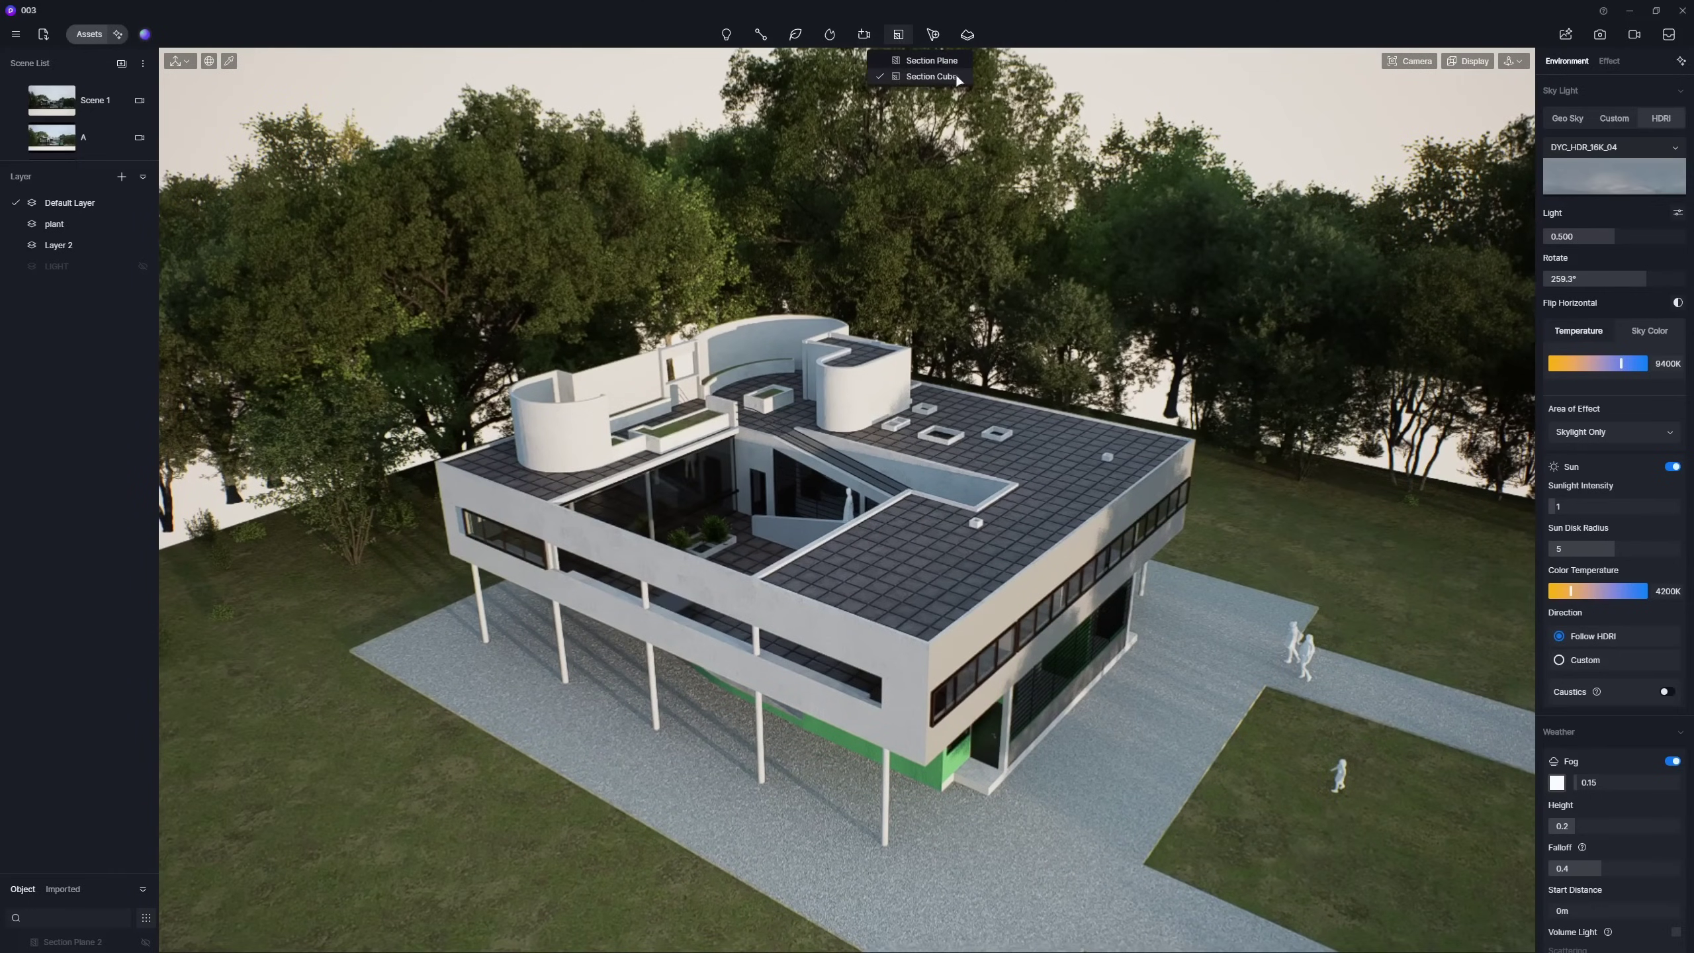
Enlarge the roof section cube, stretch it along Y to 15374, and raise it over the roof
{"action": "left_click", "coordinate": [871, 554]}
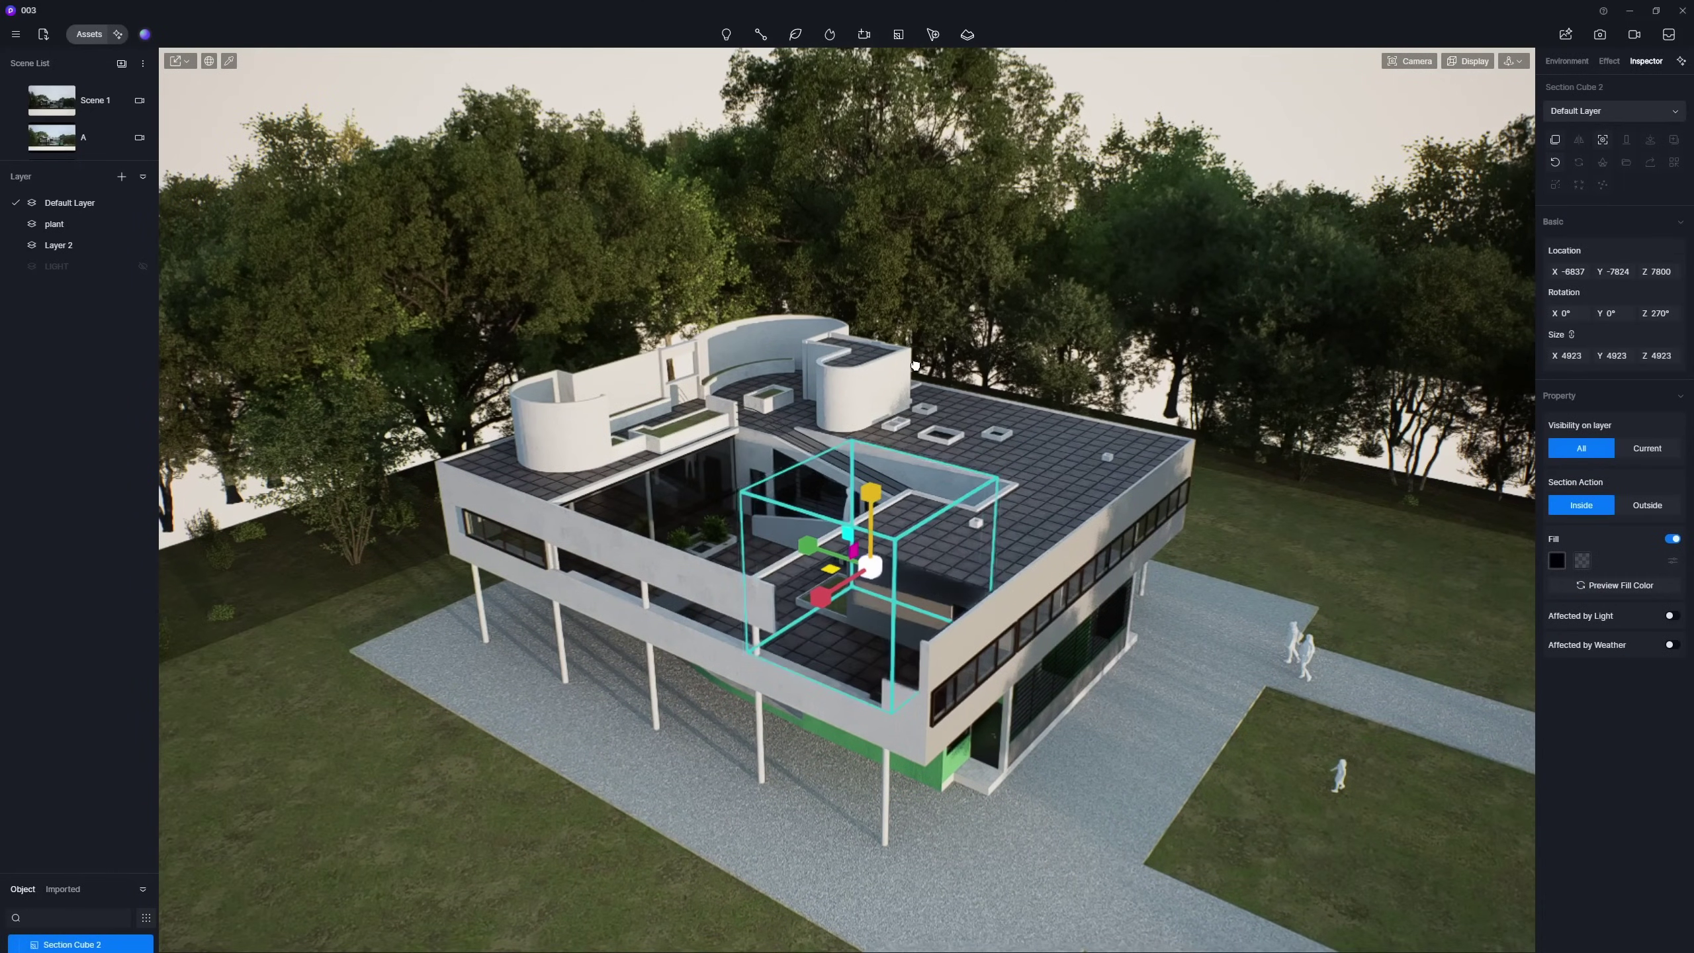
{"action": "left_click_drag", "start_coordinate": [915, 366], "coordinate": [978, 211]}
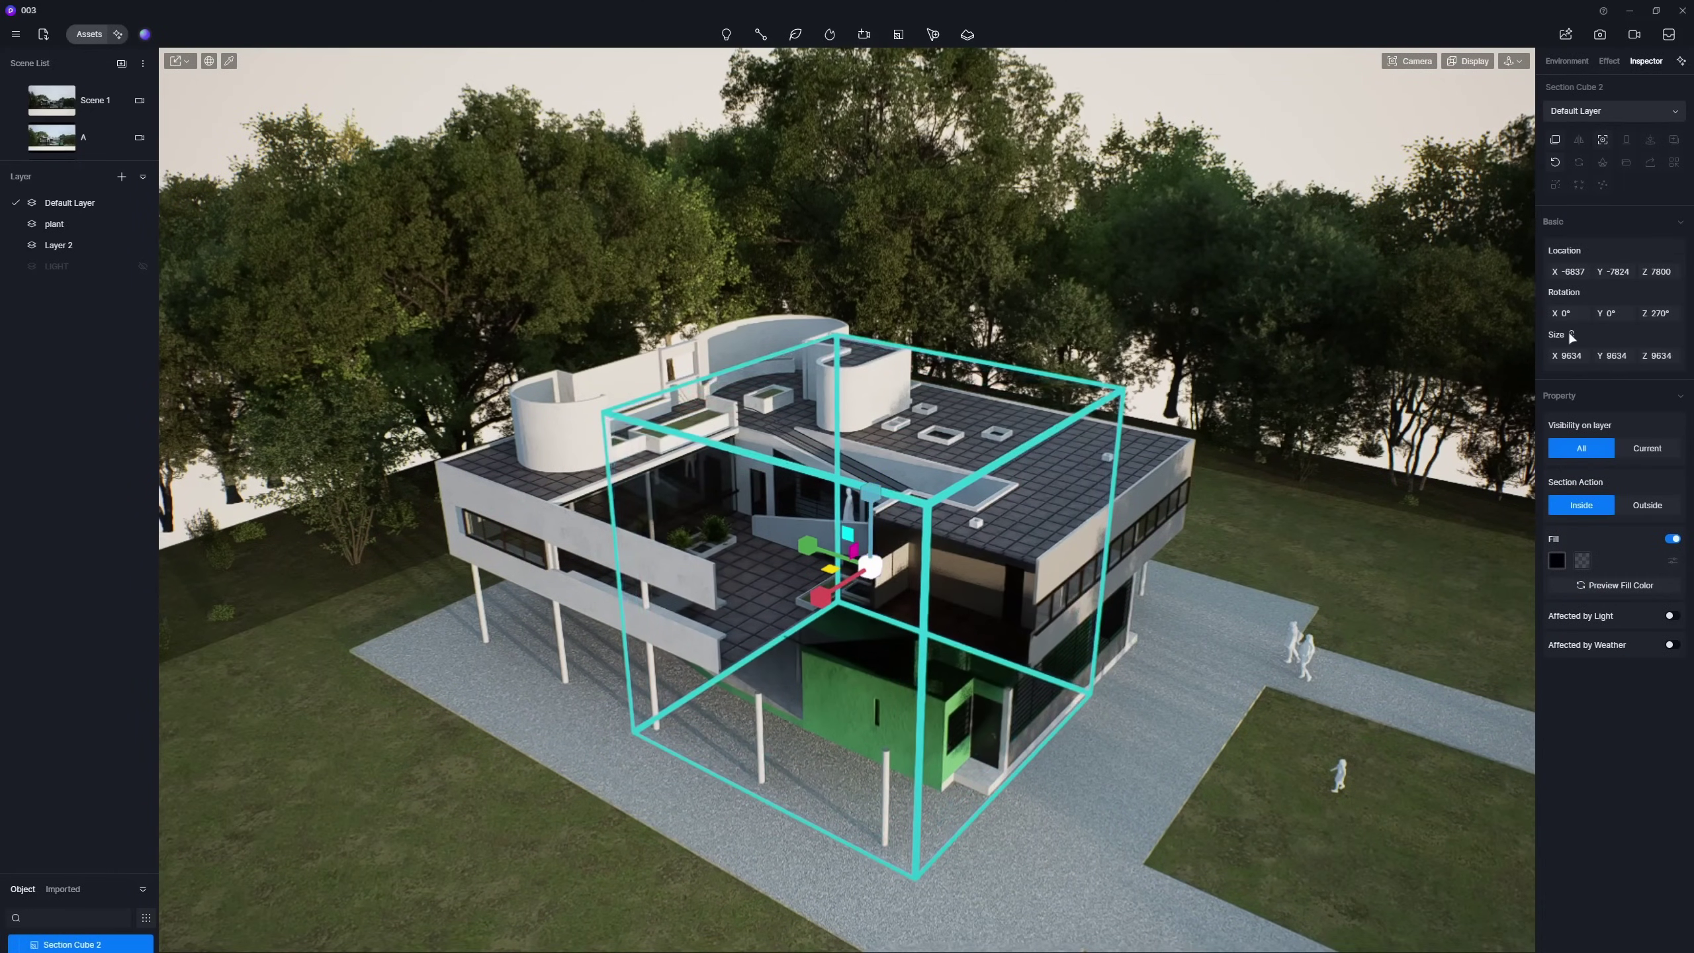
{"action": "mouse_move", "coordinate": [809, 546]}
{"action": "left_mouse_down"}
{"action": "mouse_move", "coordinate": [876, 567]}
{"action": "mouse_move", "coordinate": [791, 553]}
{"action": "left_mouse_up"}
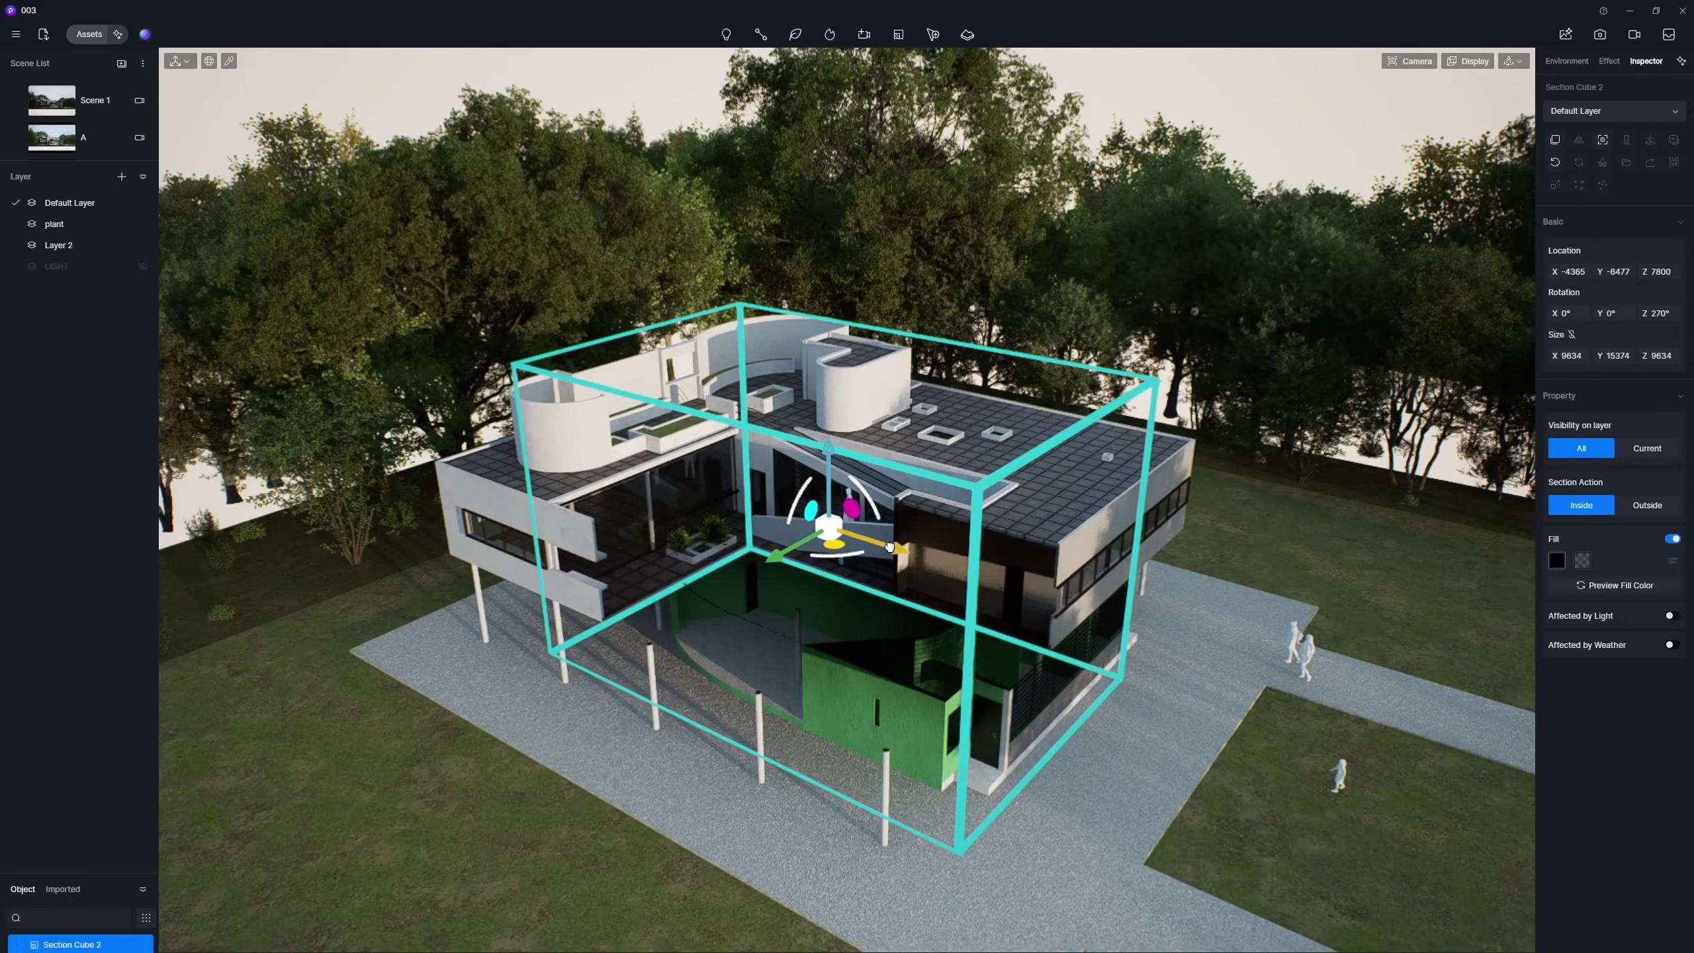
{"action": "left_click_drag", "start_coordinate": [794, 565], "coordinate": [1028, 411]}
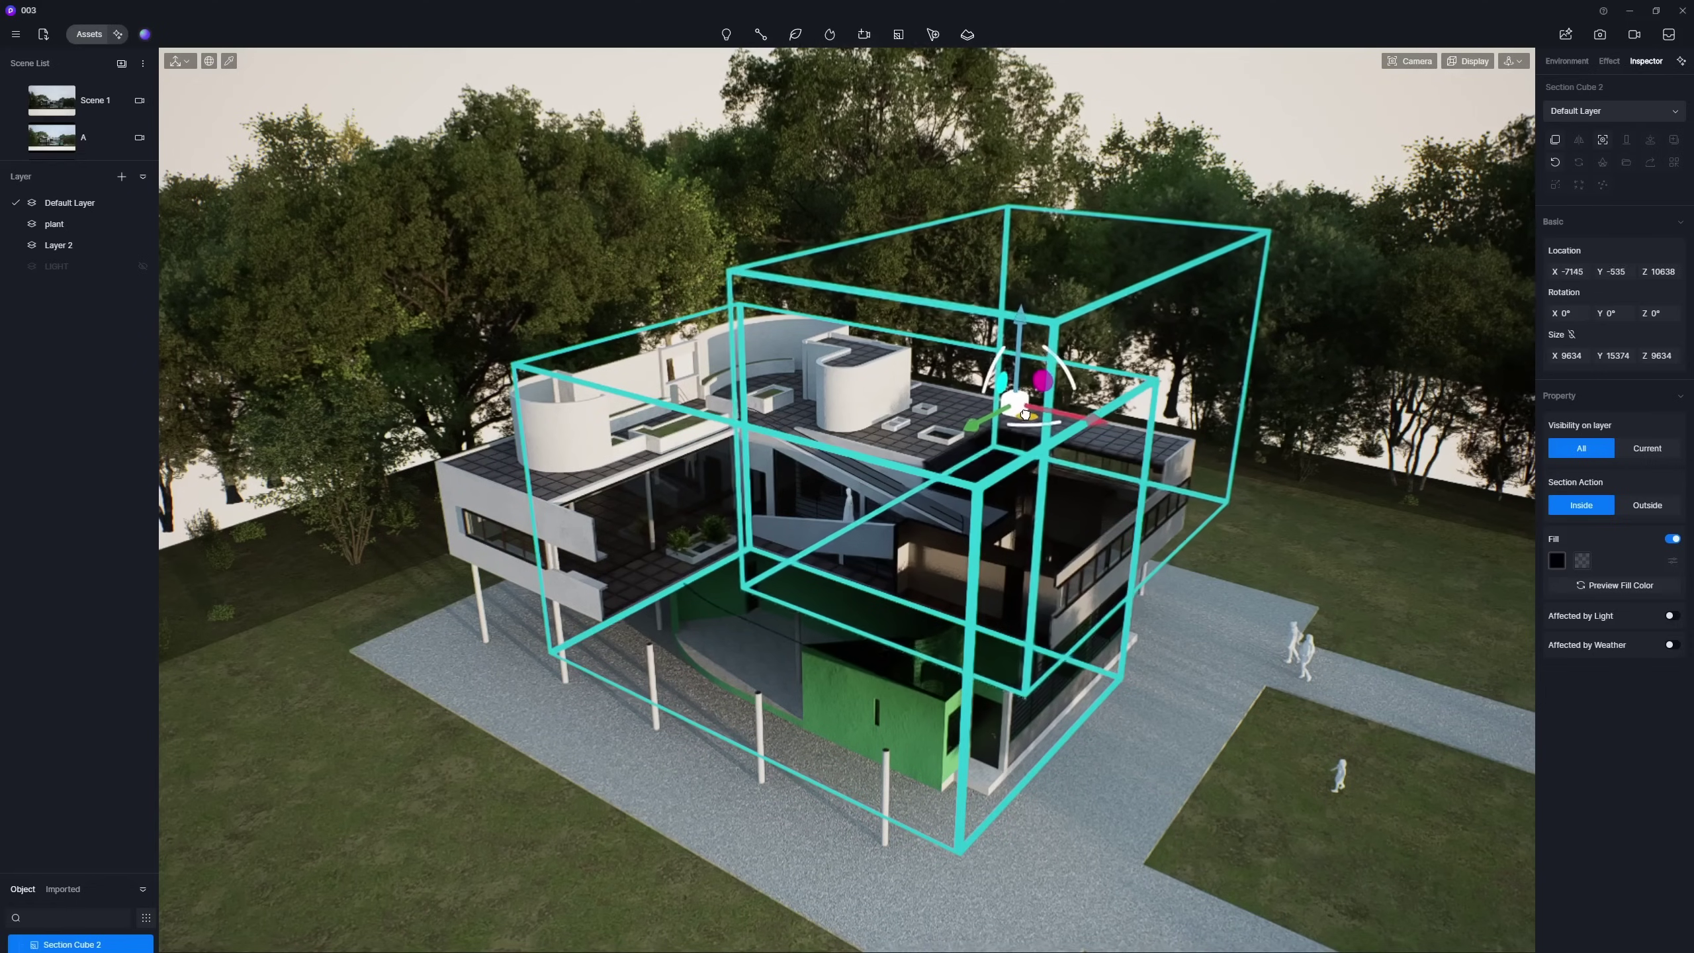
Deselect the section cube and bring the camera closer to the cut-open villa
{"action": "key", "text": "Escape"}
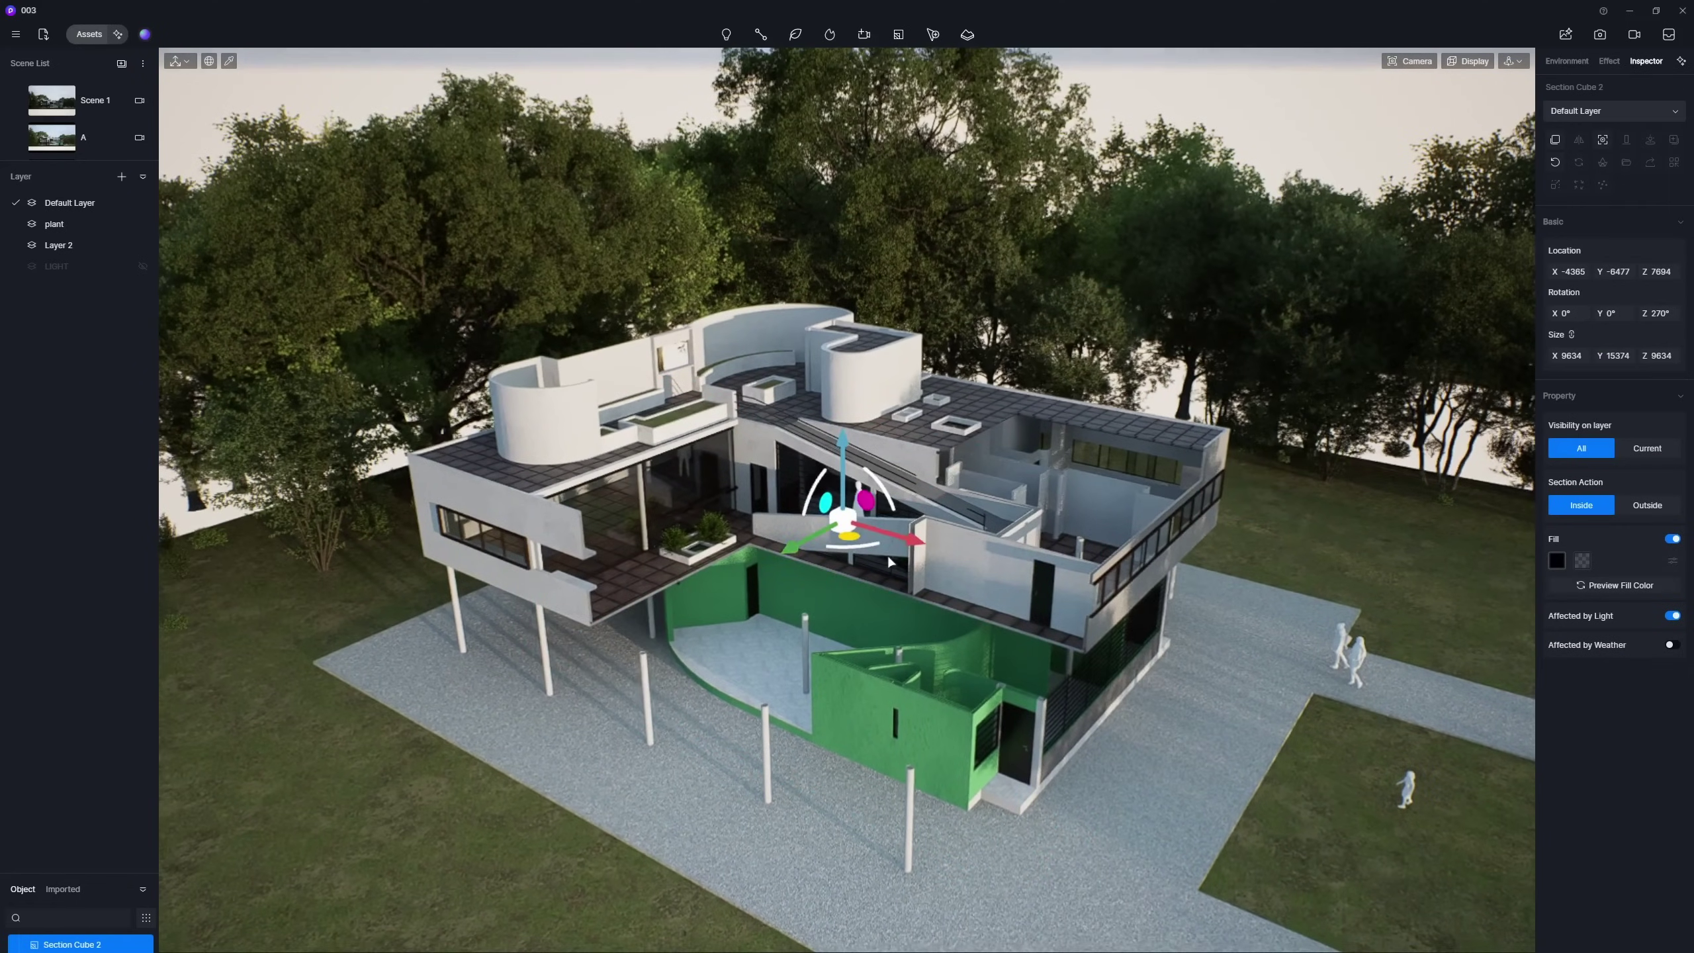
{"action": "key", "text": "Escape"}
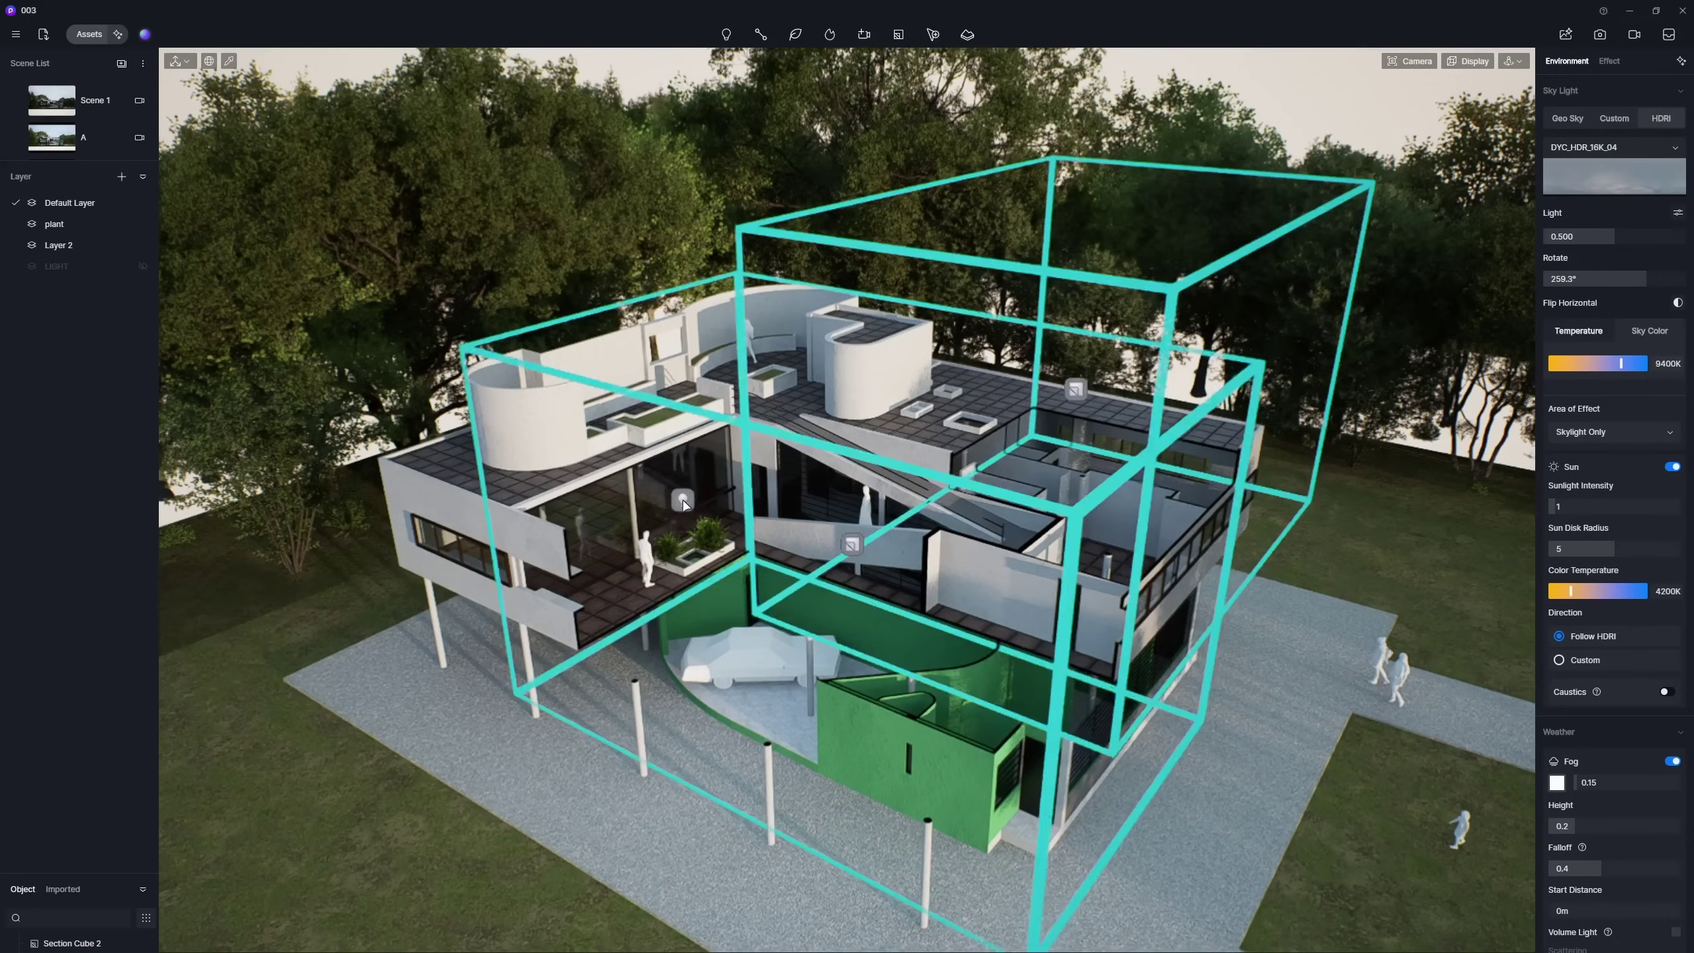
Place a warm 3200 K point light of intensity 290 inside the upper terrace
{"action": "left_click", "coordinate": [663, 444]}
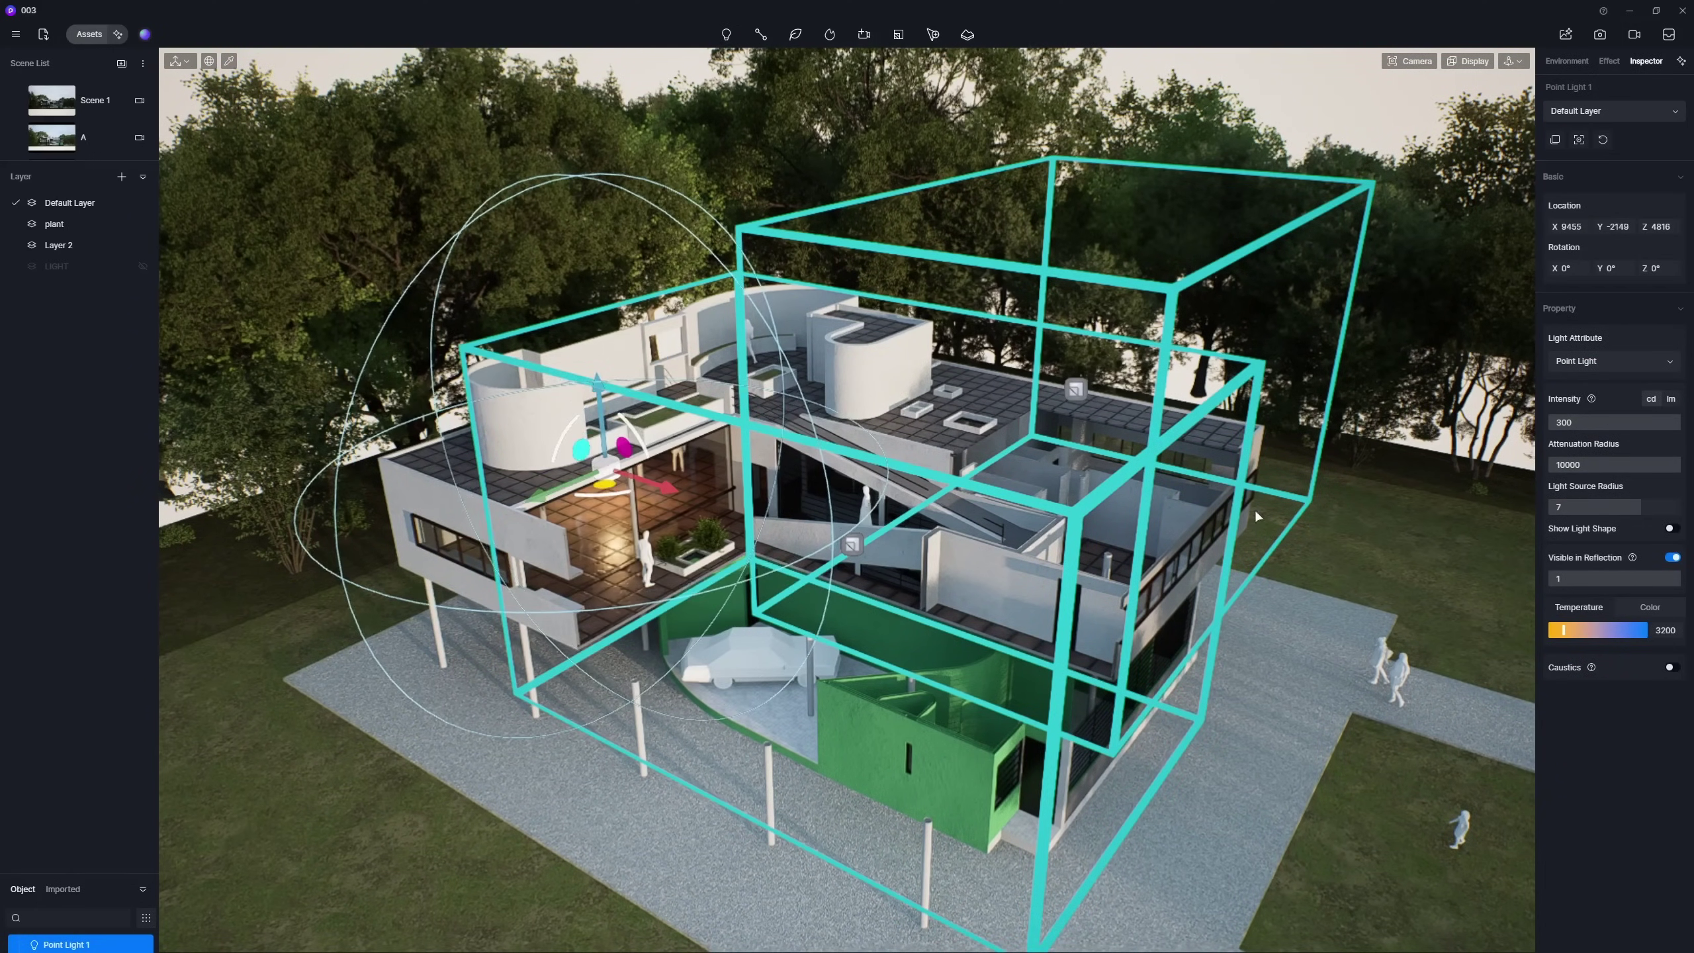
{"action": "left_click_drag", "start_coordinate": [608, 483], "coordinate": [593, 492]}
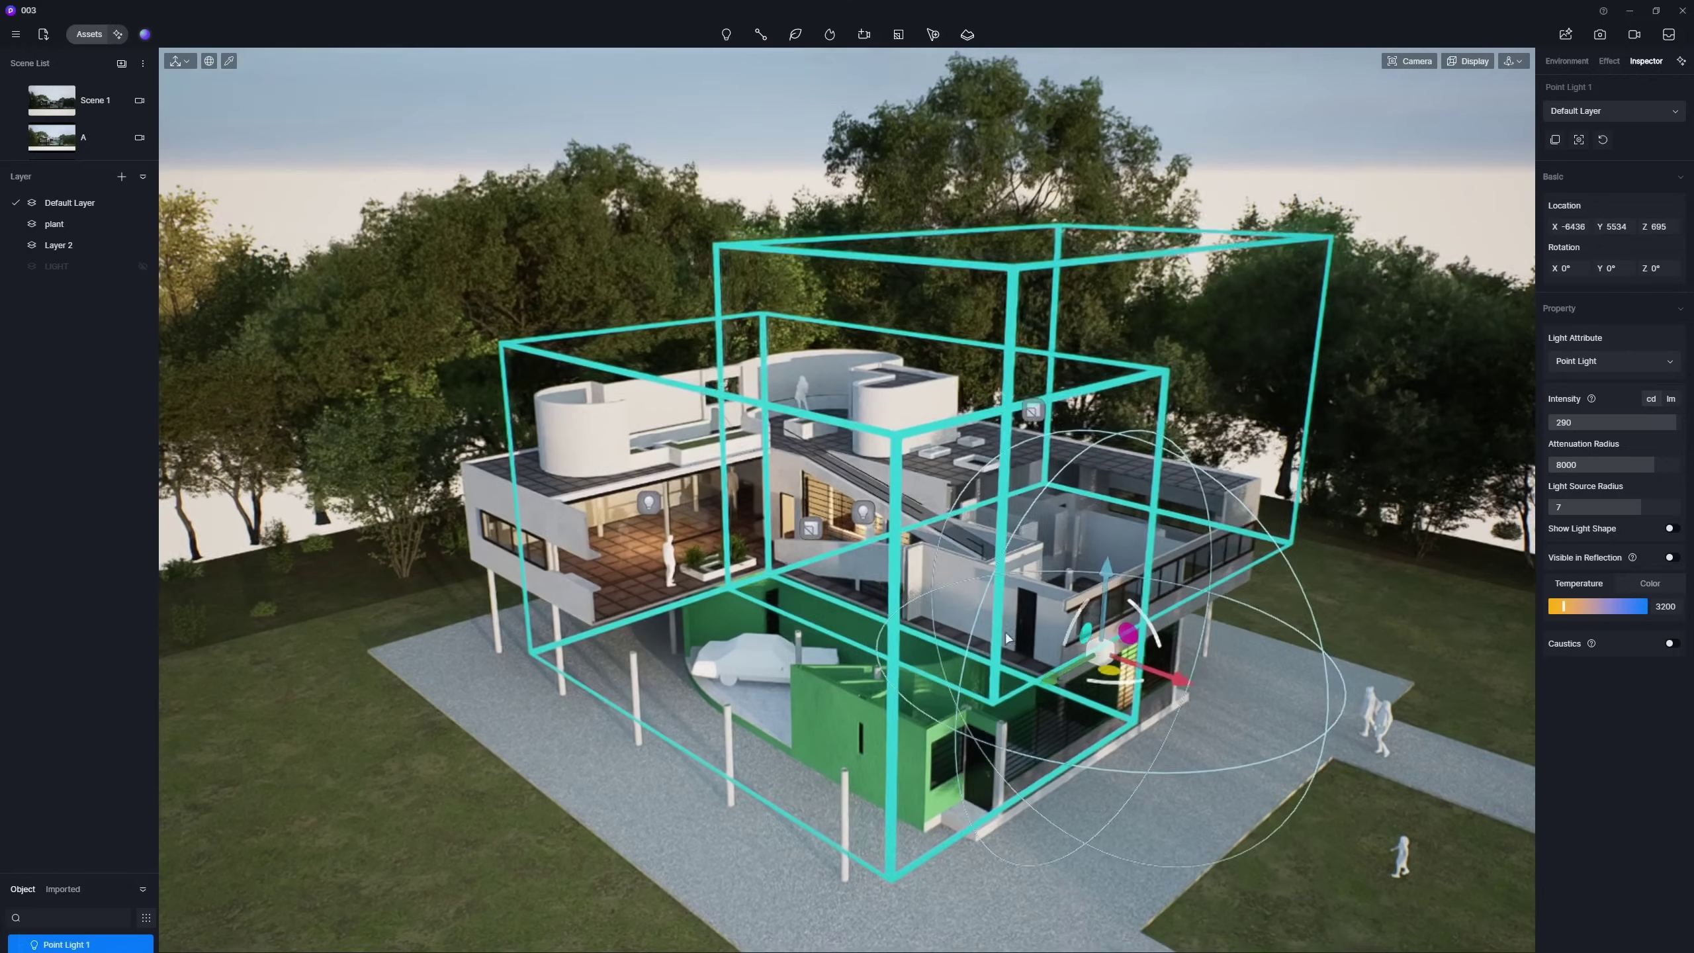
{"action": "key", "text": "Escape"}
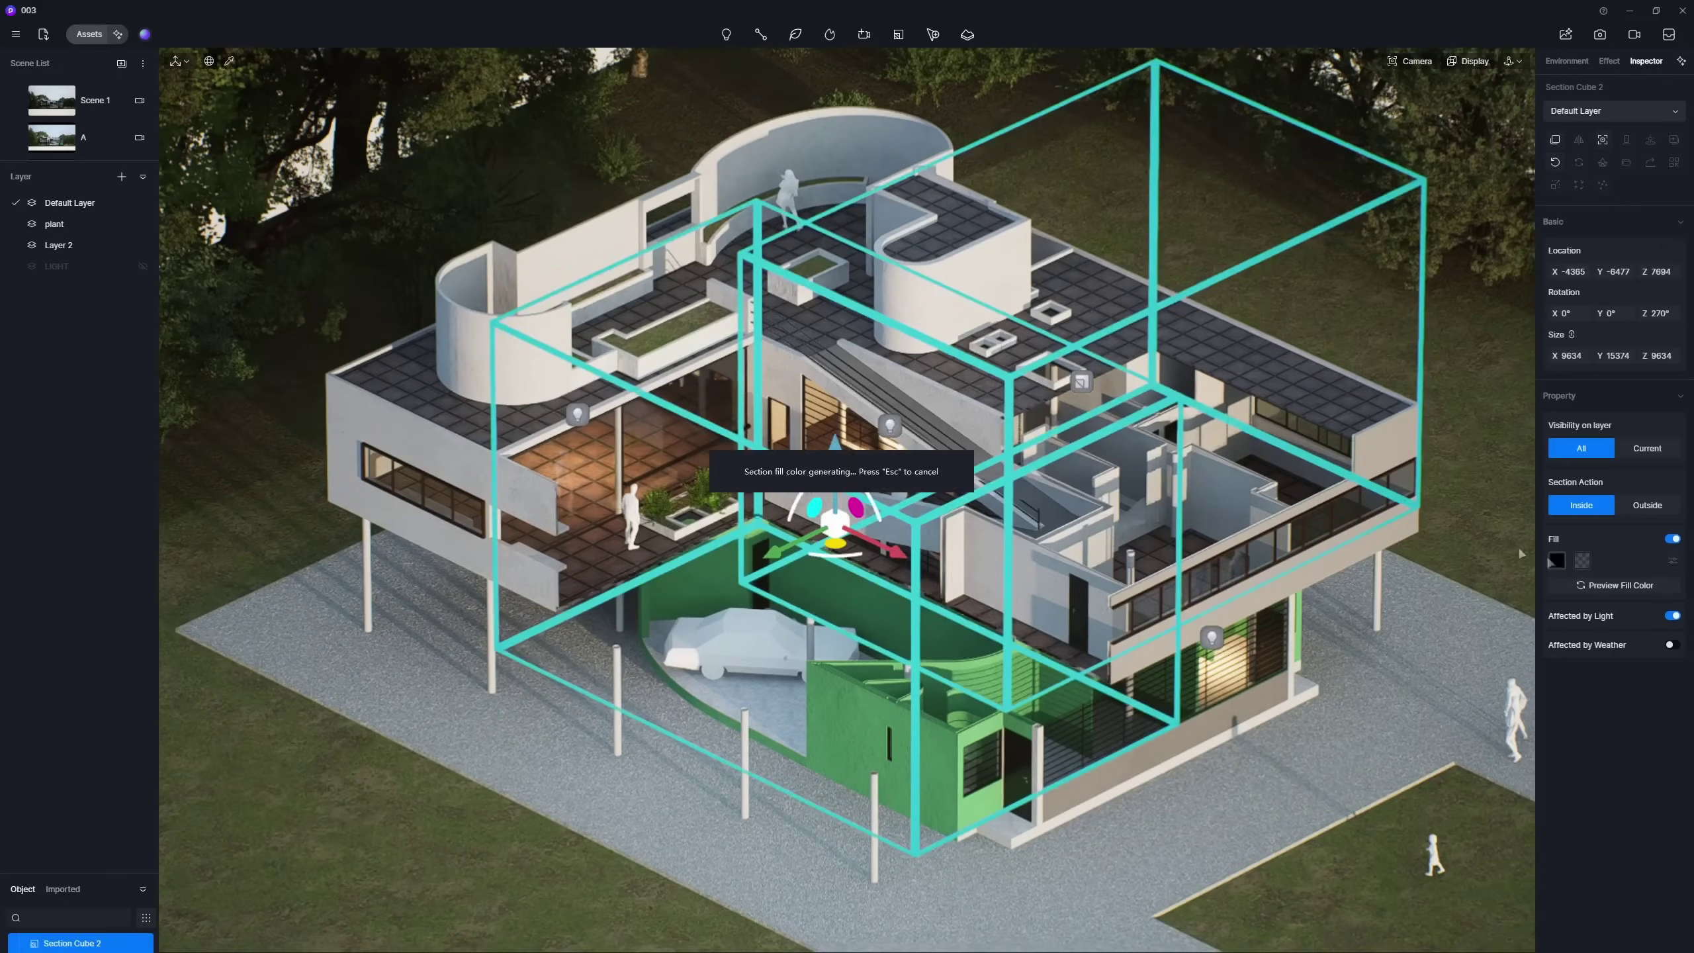
{"action": "key", "text": "Escape"}
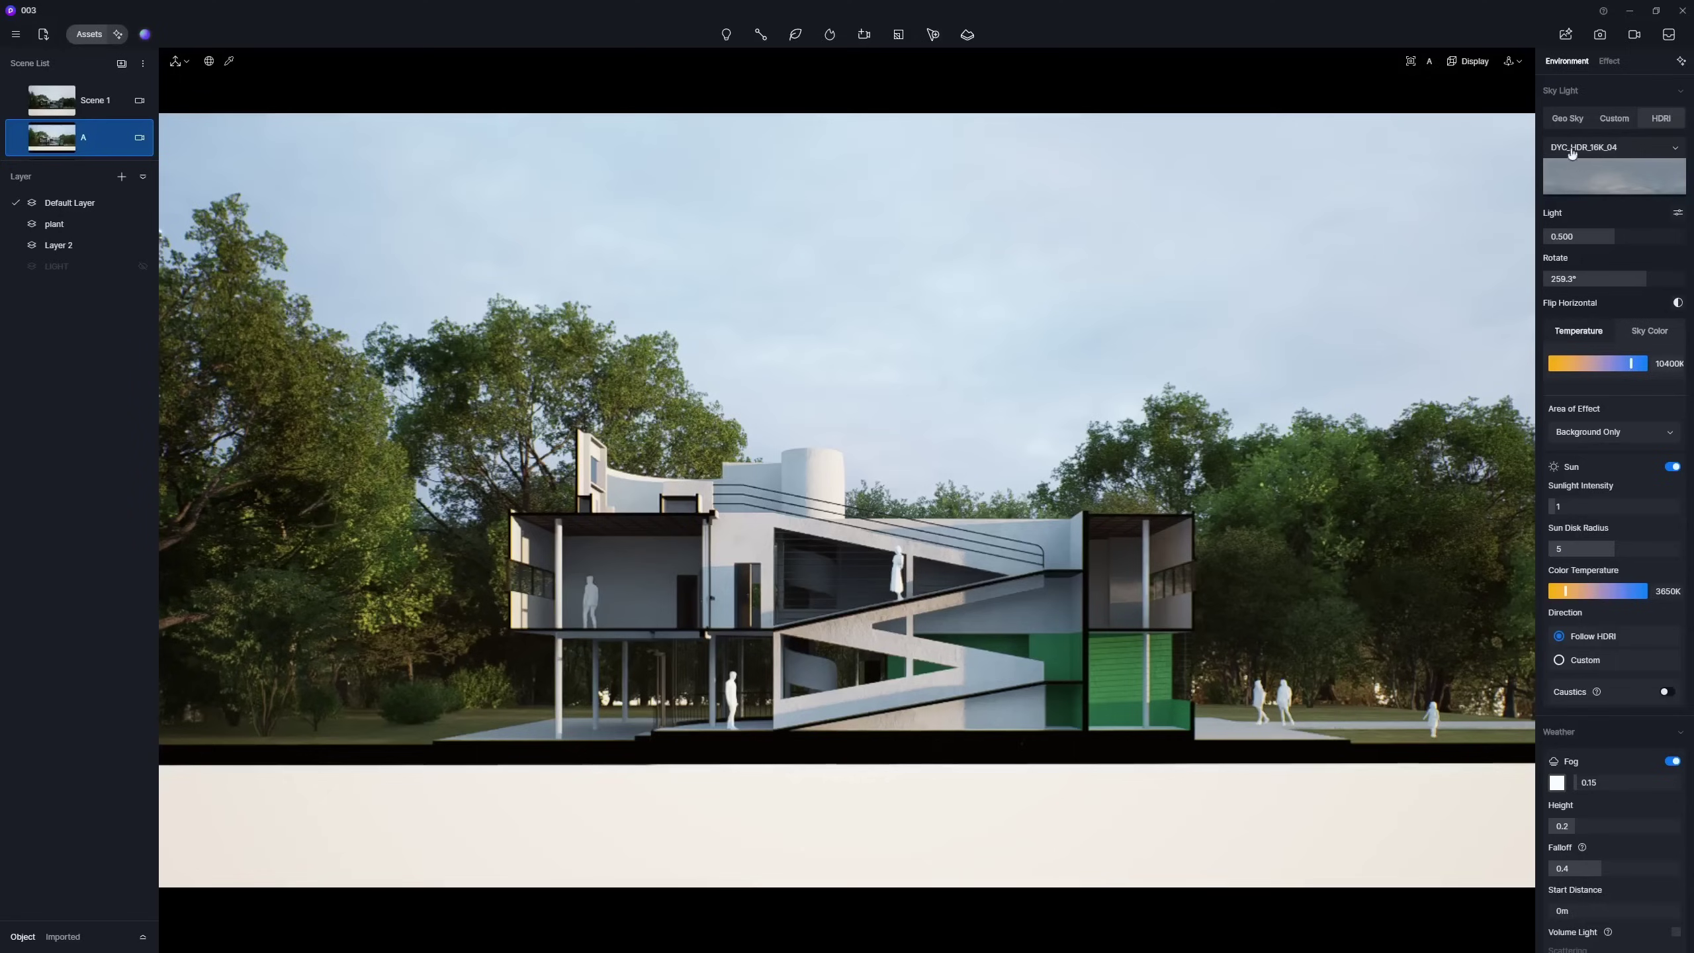
Turn ambient occlusion on in the Effect settings, then off in the 4K PNG image render settings
{"action": "left_click", "coordinate": [1608, 61]}
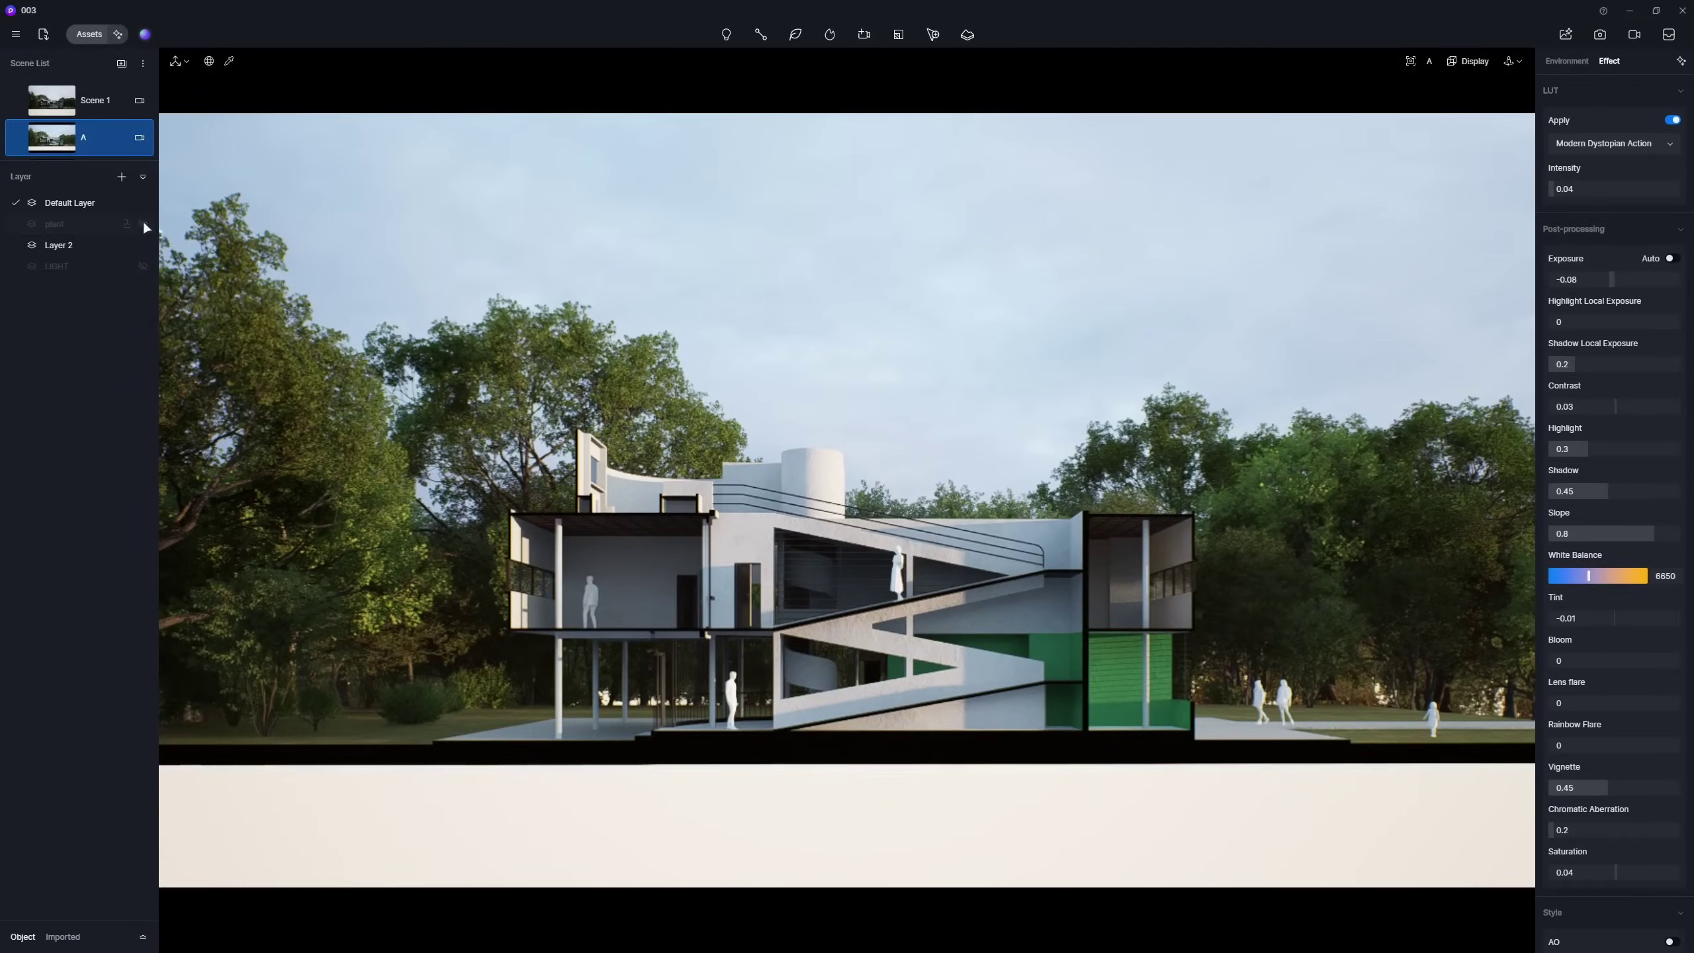
{"action": "left_click", "coordinate": [1670, 942]}
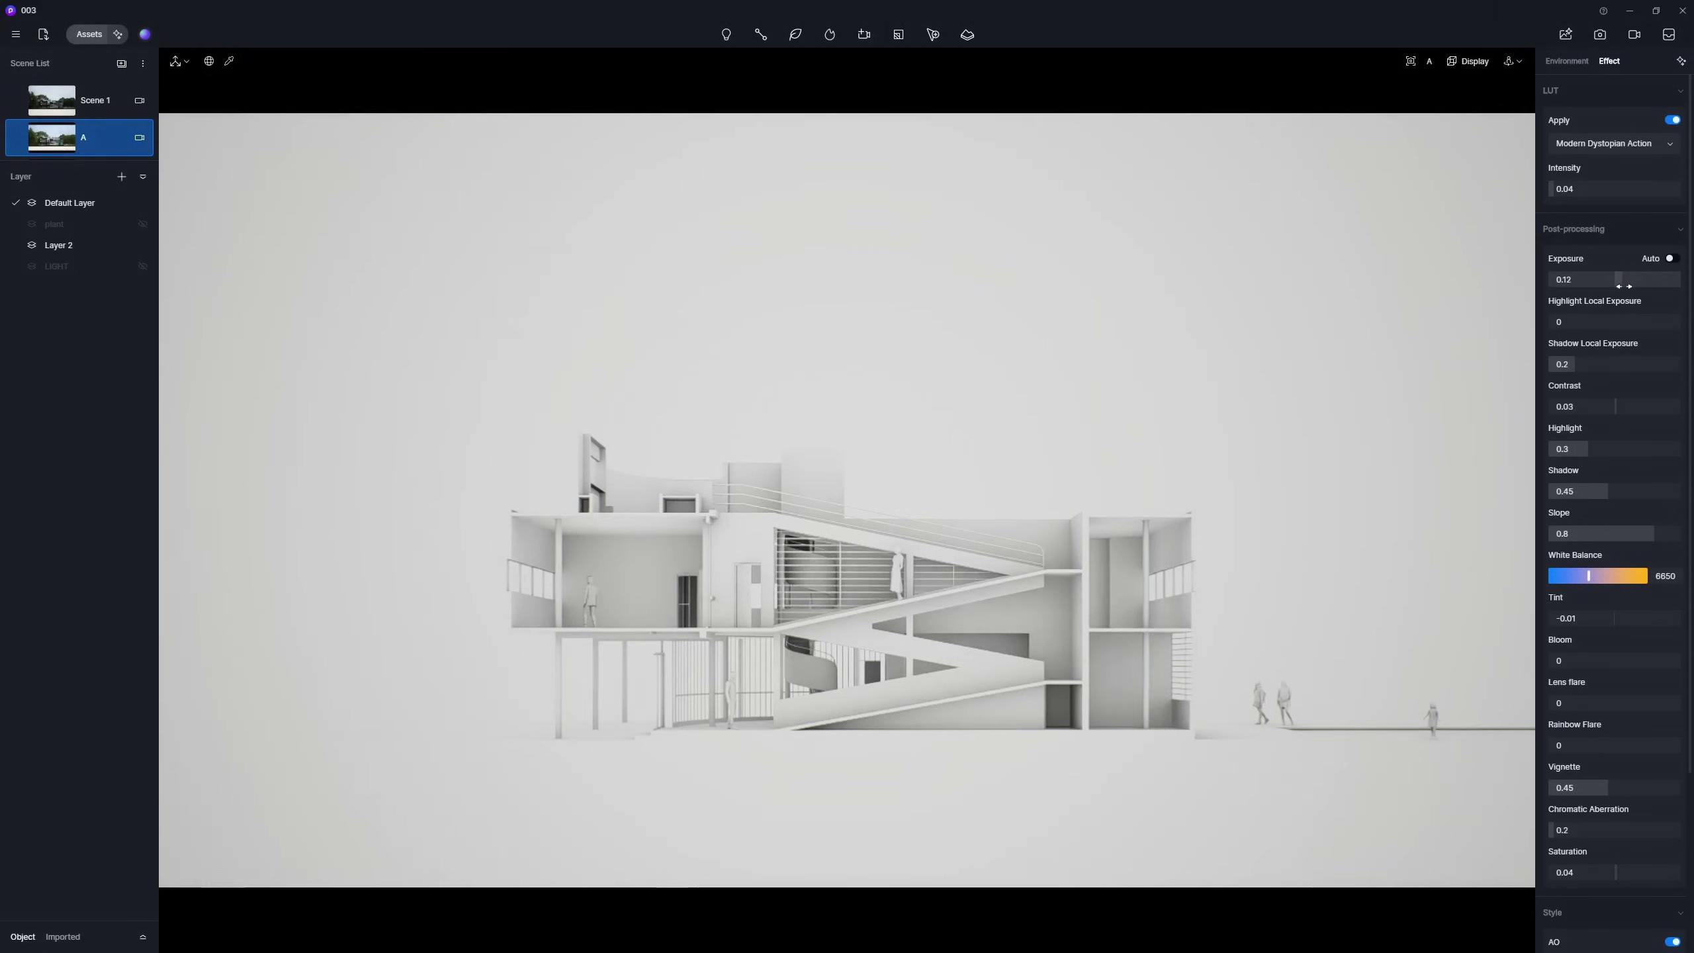
{"action": "scroll", "coordinate": [1624, 286], "scroll_direction": "down", "scroll_amount": 3}
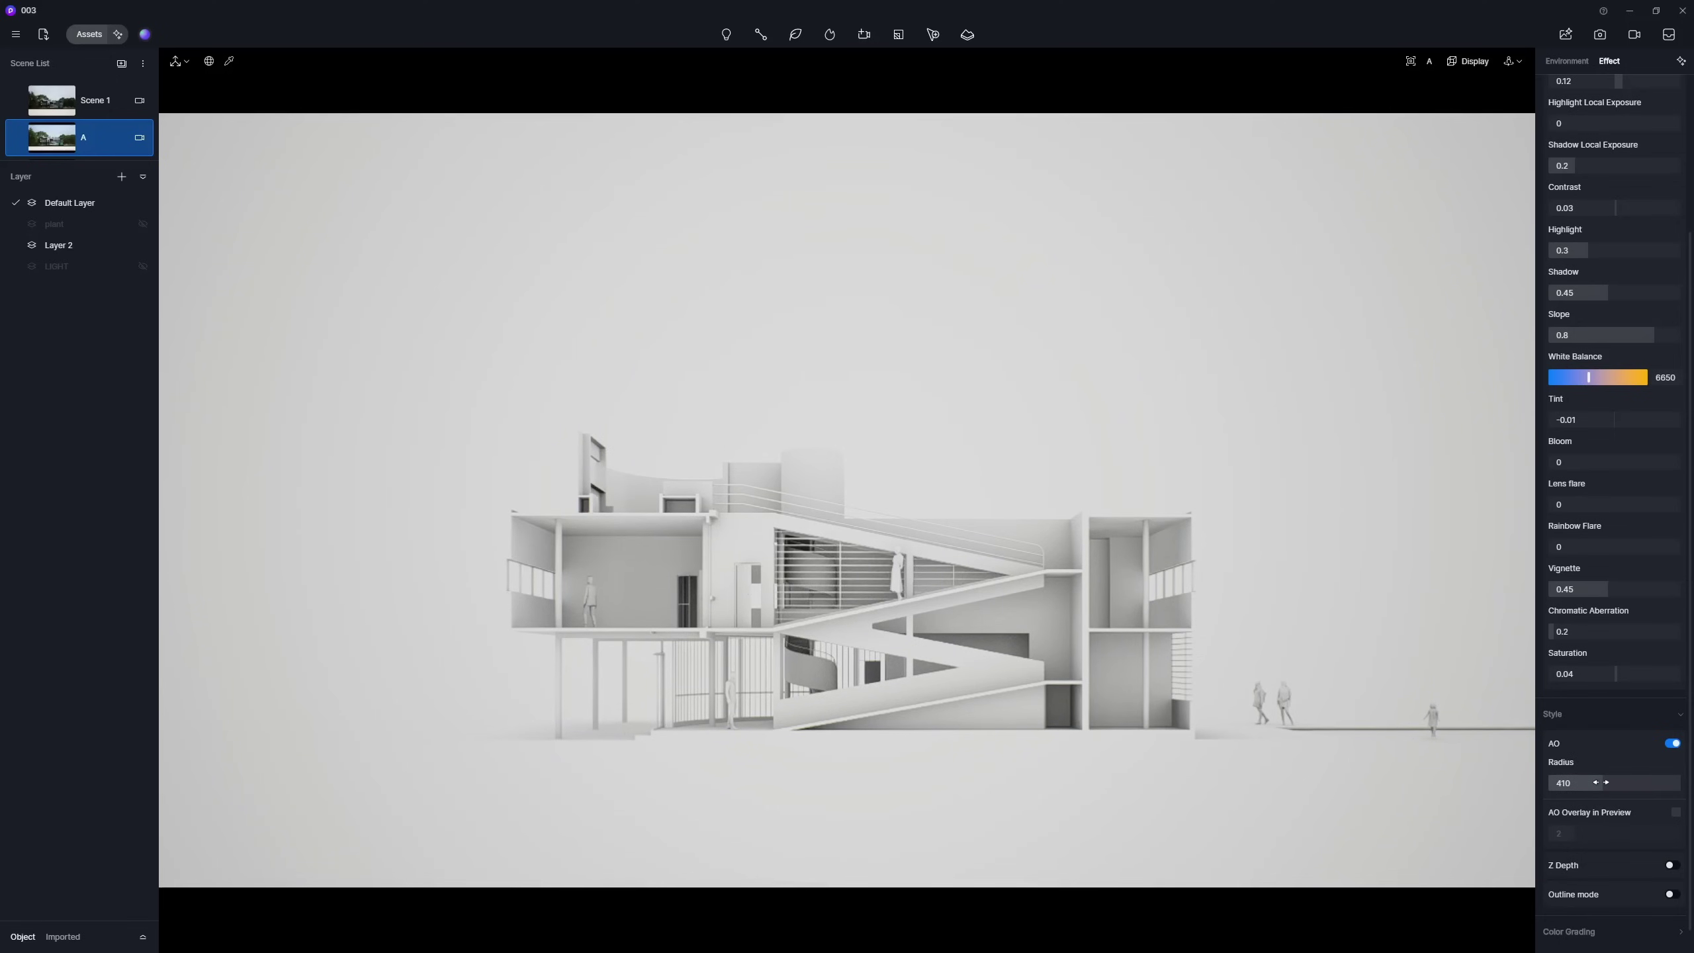
{"action": "key", "text": "ctrl+r"}
{"action": "left_click", "coordinate": [1673, 743]}
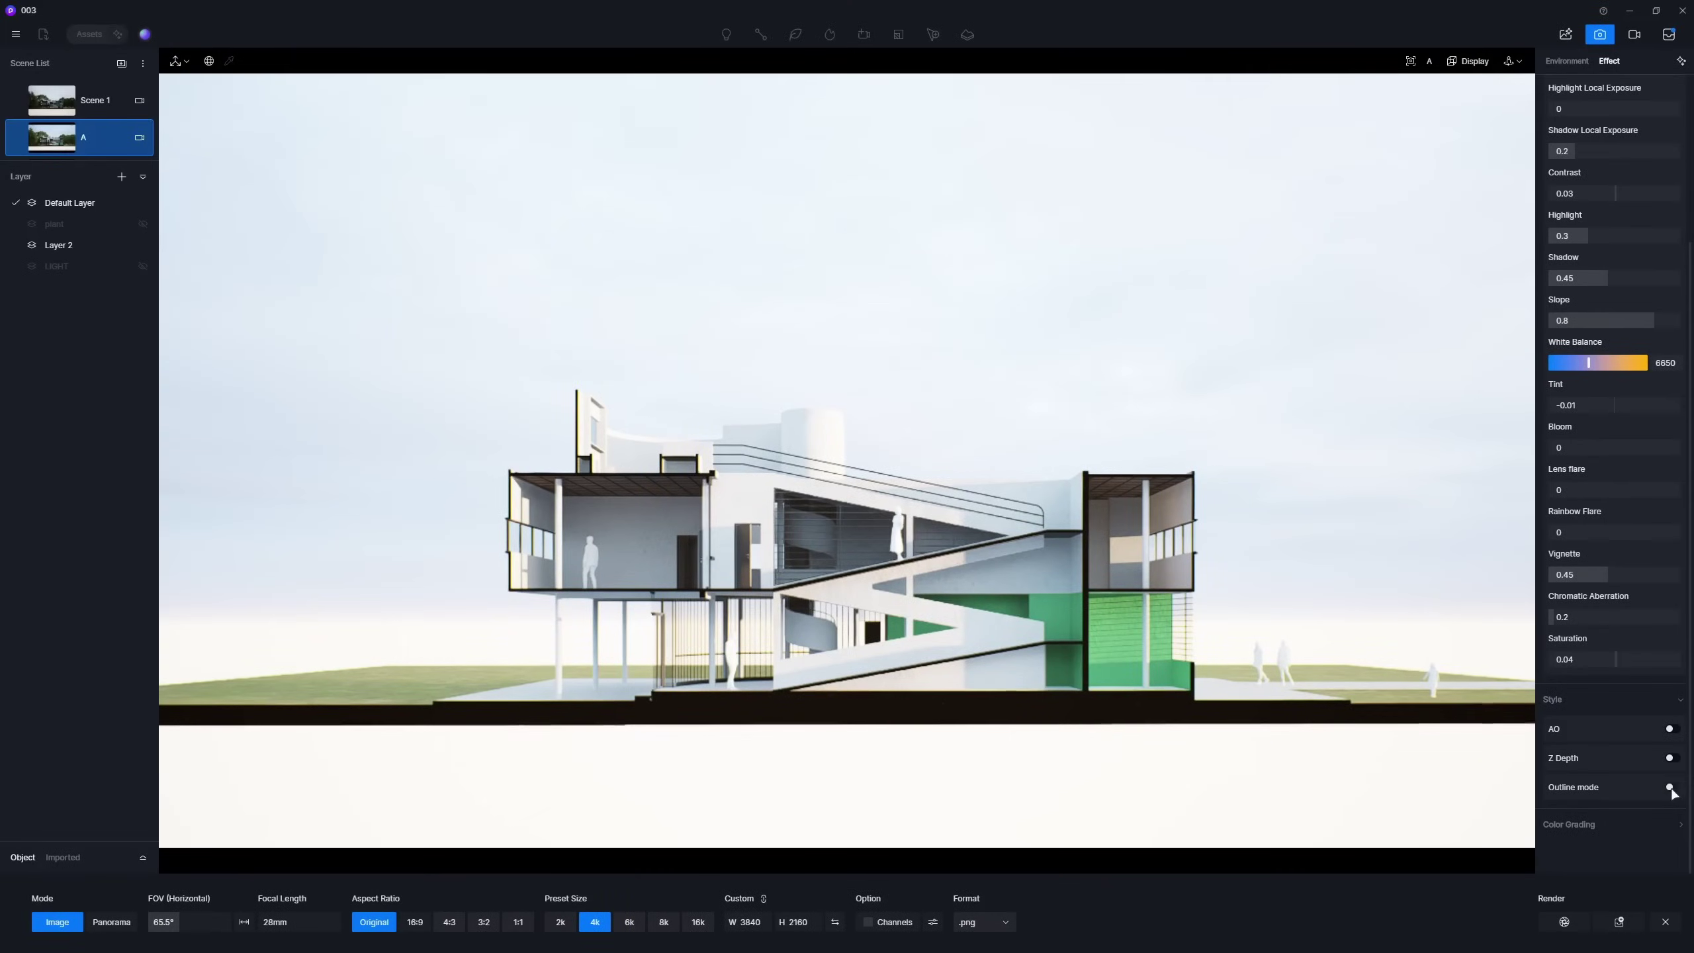
Enable Outline mode with a white solid background
{"action": "left_click", "coordinate": [1671, 787]}
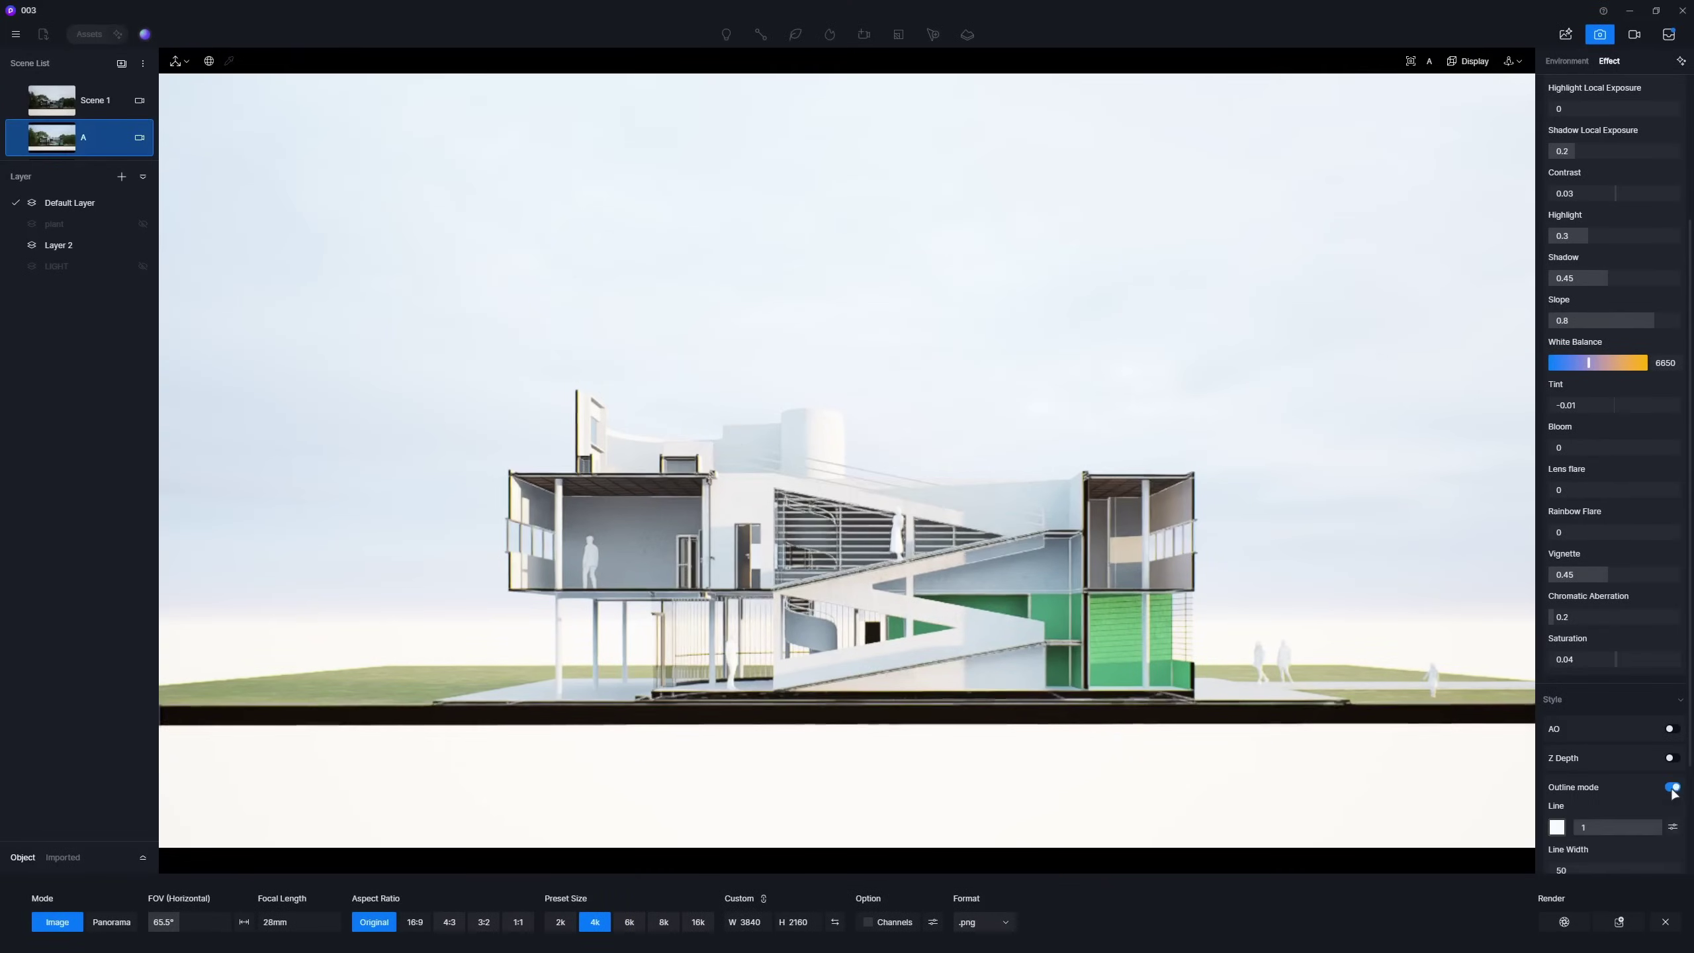
{"action": "scroll", "coordinate": [1654, 786], "scroll_direction": "down", "scroll_amount": 3}
{"action": "left_click", "coordinate": [1672, 762]}
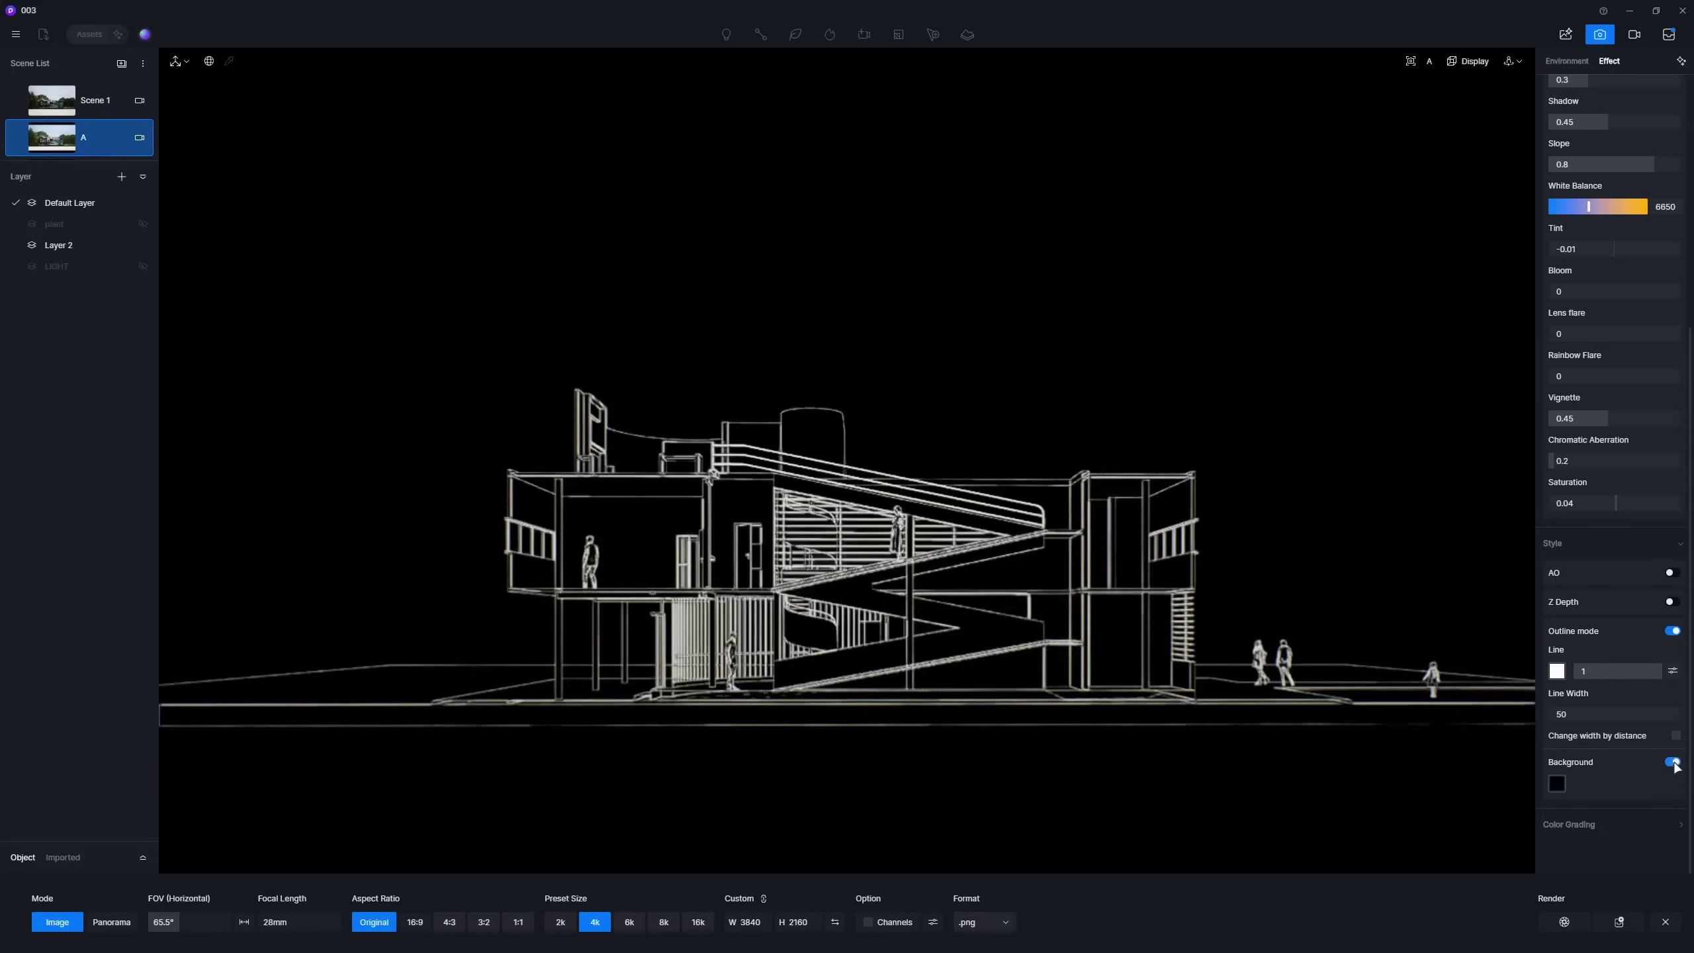
{"action": "left_click_drag", "start_coordinate": [1579, 763], "coordinate": [1553, 830]}
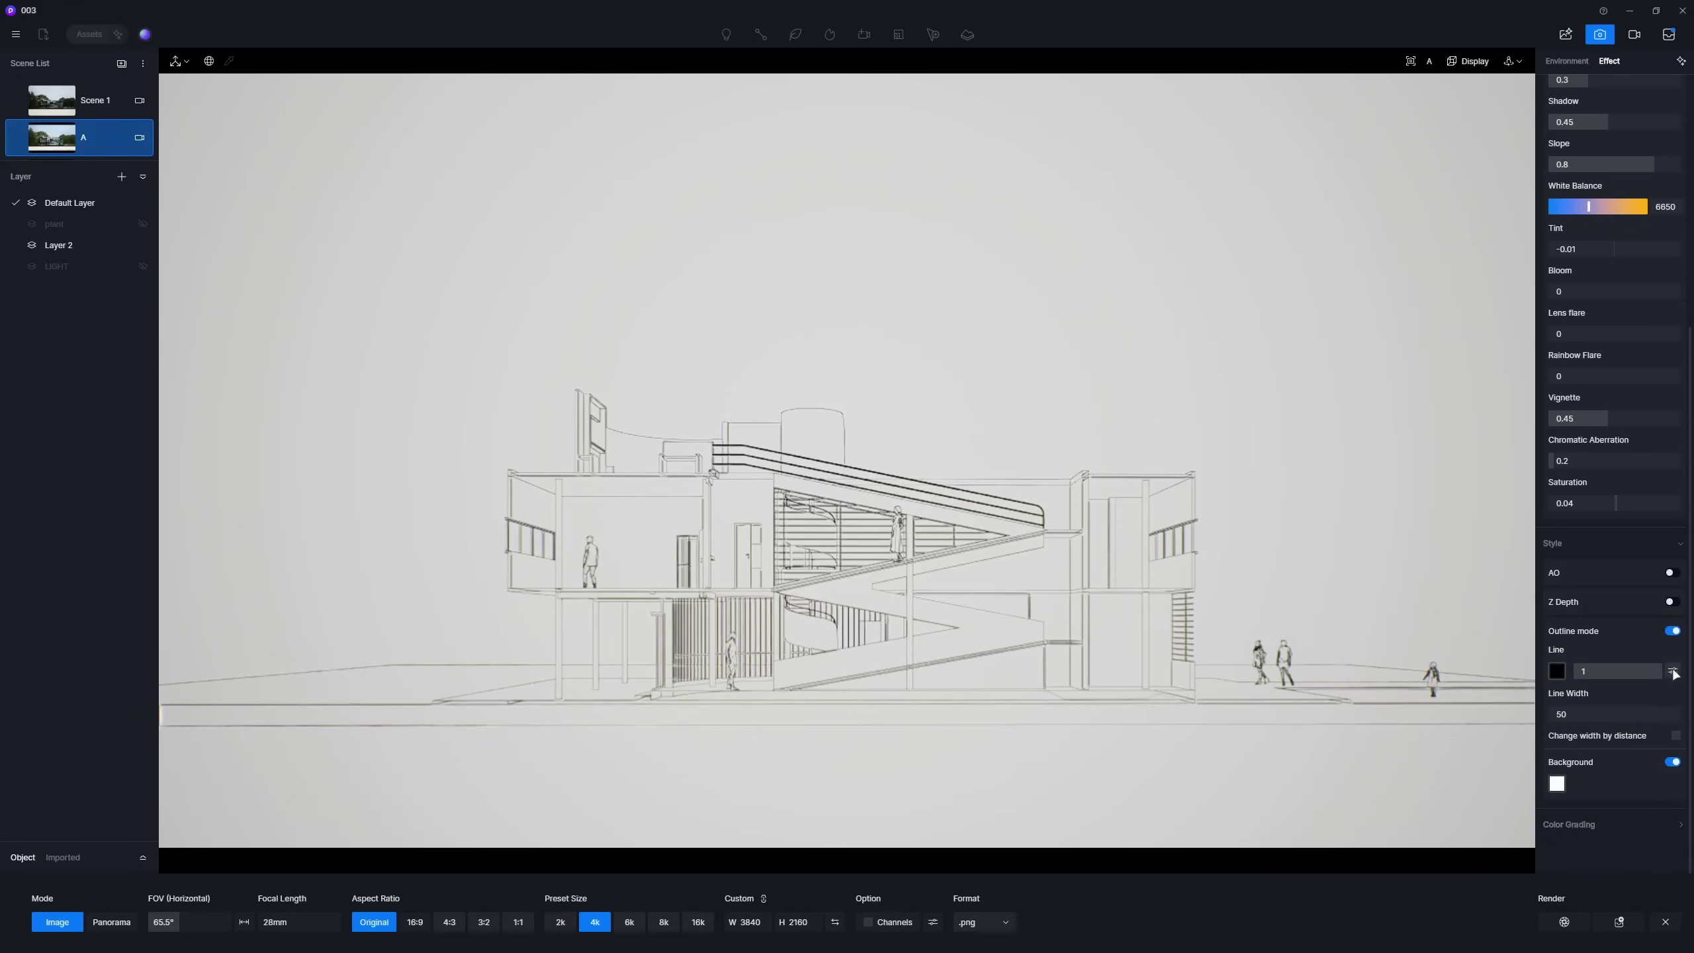
Make the individual inner contour lines black at width 100, and set chromatic aberration to 0
{"action": "left_click", "coordinate": [1673, 671]}
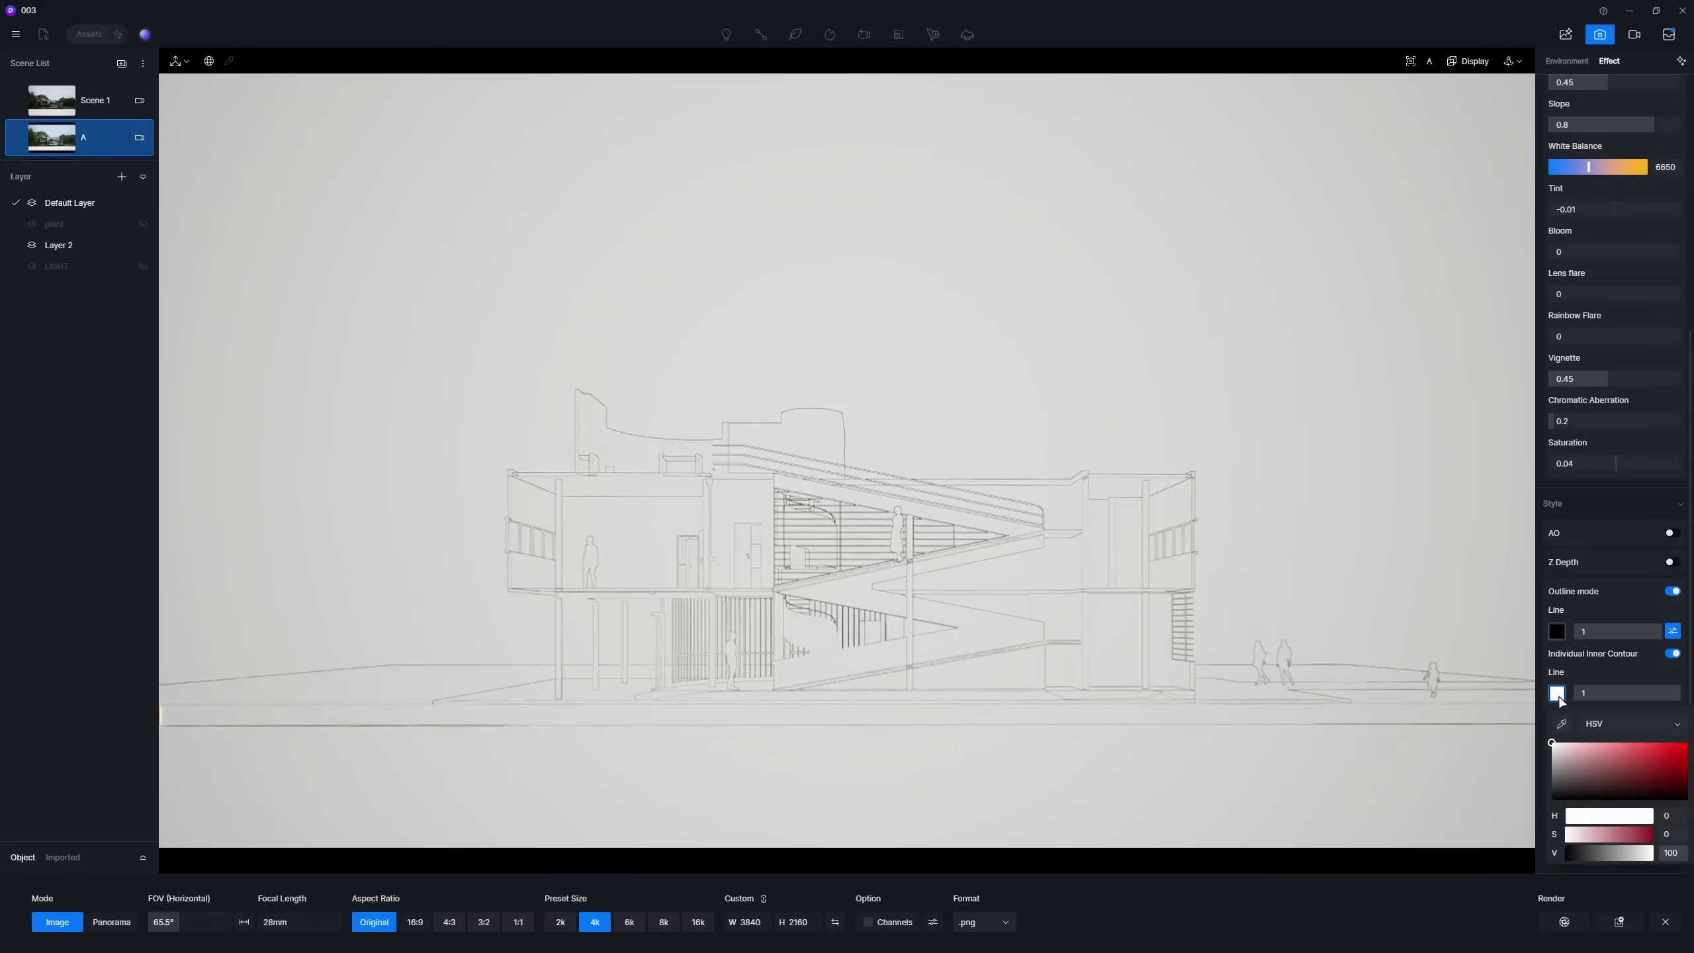
{"action": "left_click_drag", "start_coordinate": [1593, 853], "coordinate": [1564, 854]}
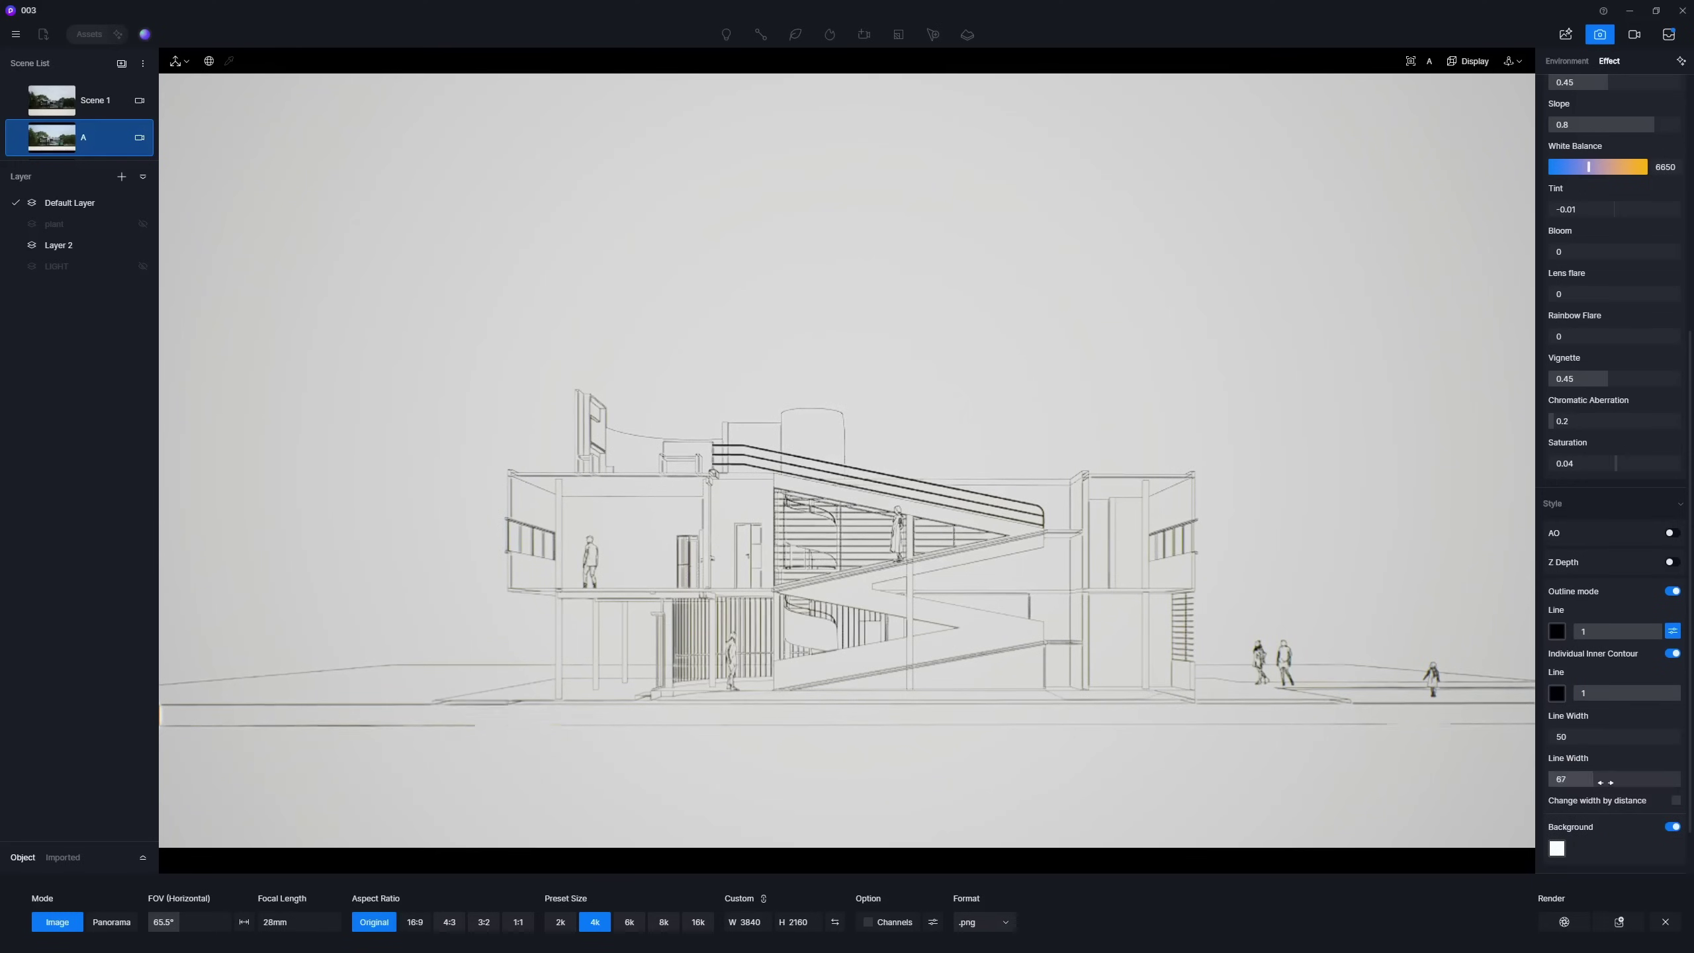
{"action": "left_click_drag", "start_coordinate": [1690, 793], "coordinate": [1692, 793]}
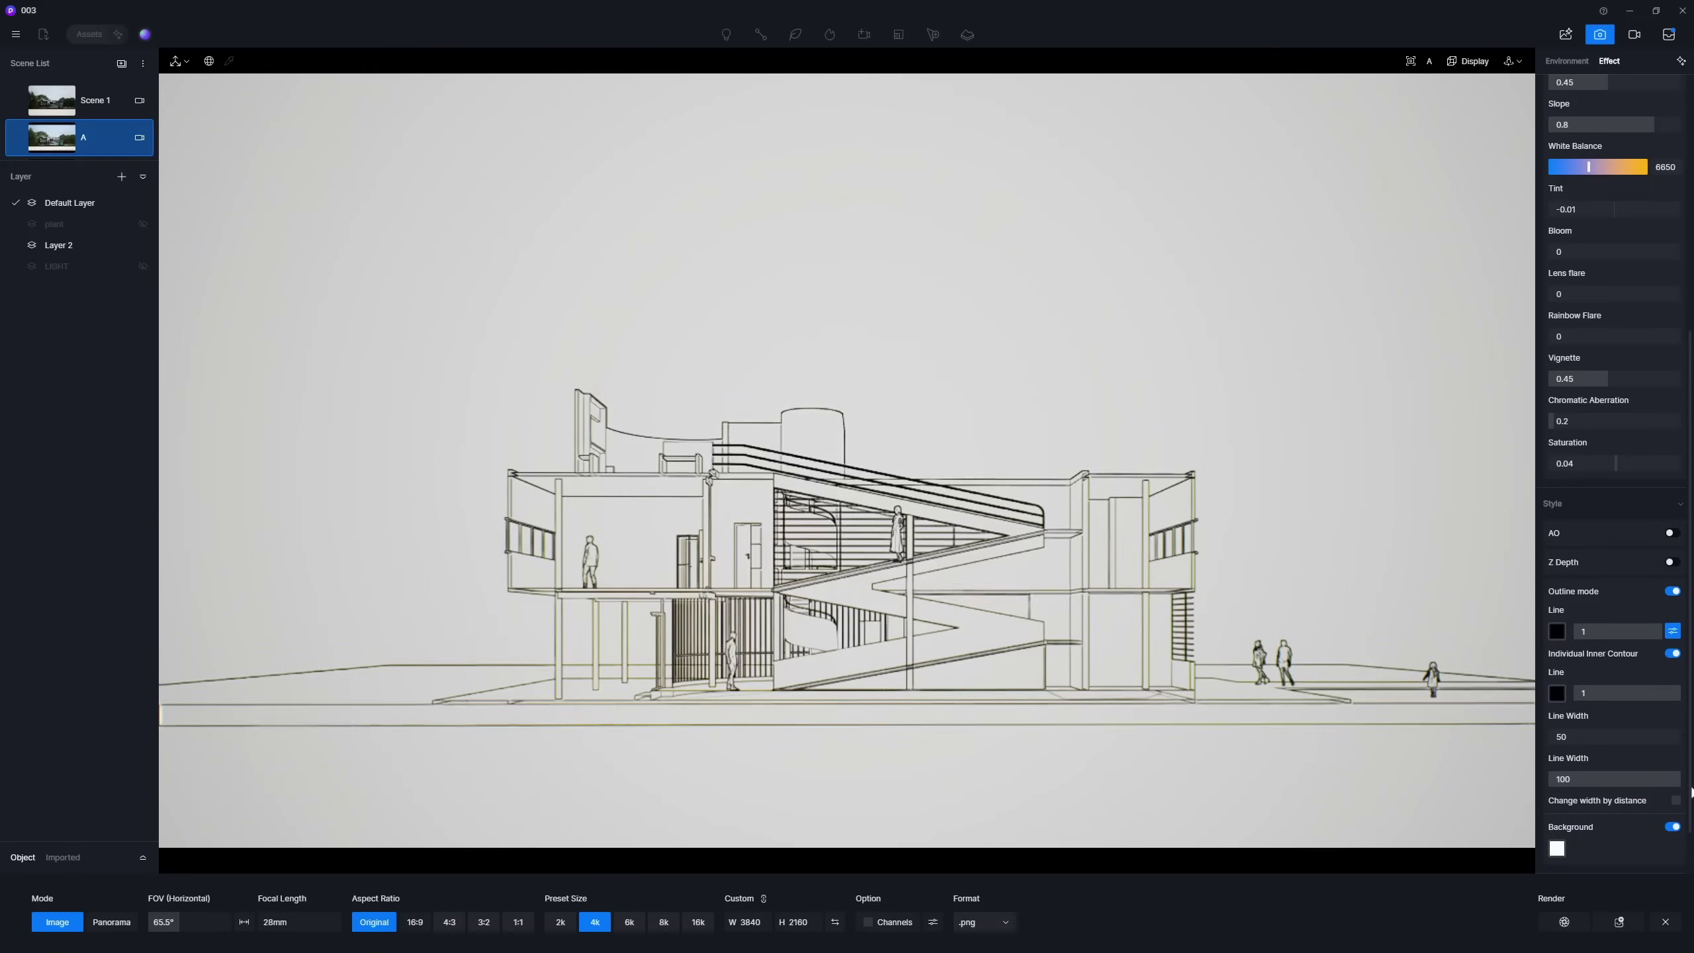
{"action": "left_click_drag", "start_coordinate": [1567, 421], "coordinate": [1537, 428]}
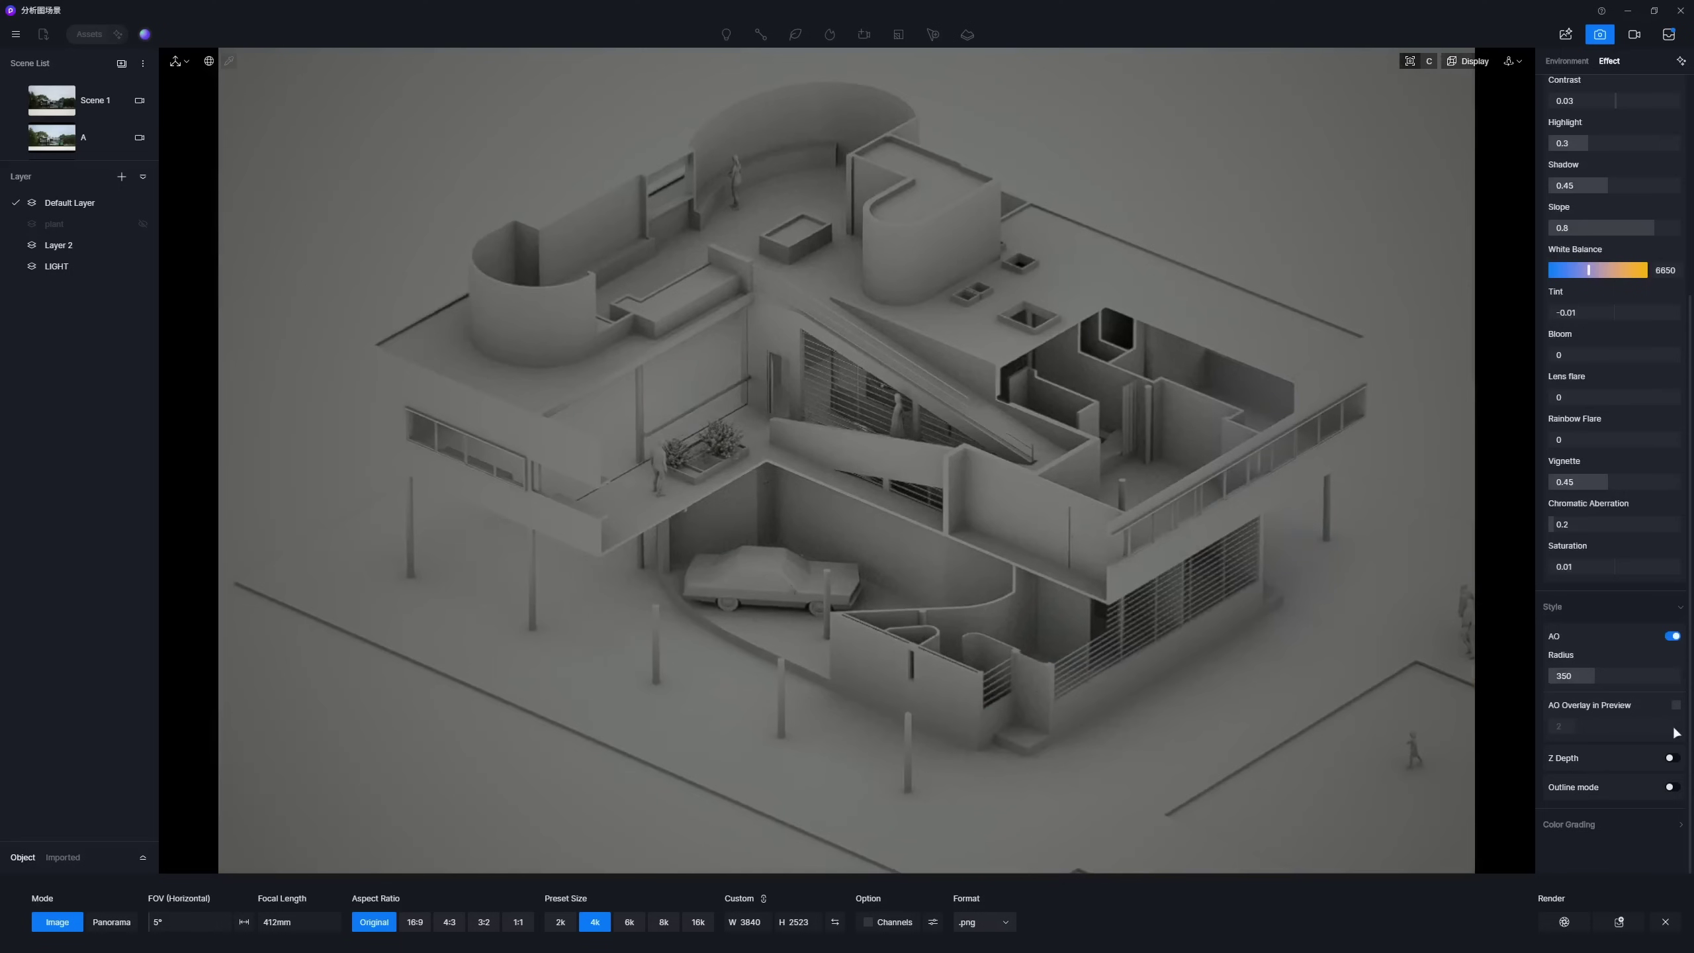
Turn off the outline Background and lighten Individual Inner Contour Line to about 0.85
{"action": "scroll", "coordinate": [1614, 177], "scroll_direction": "up", "scroll_amount": 2}
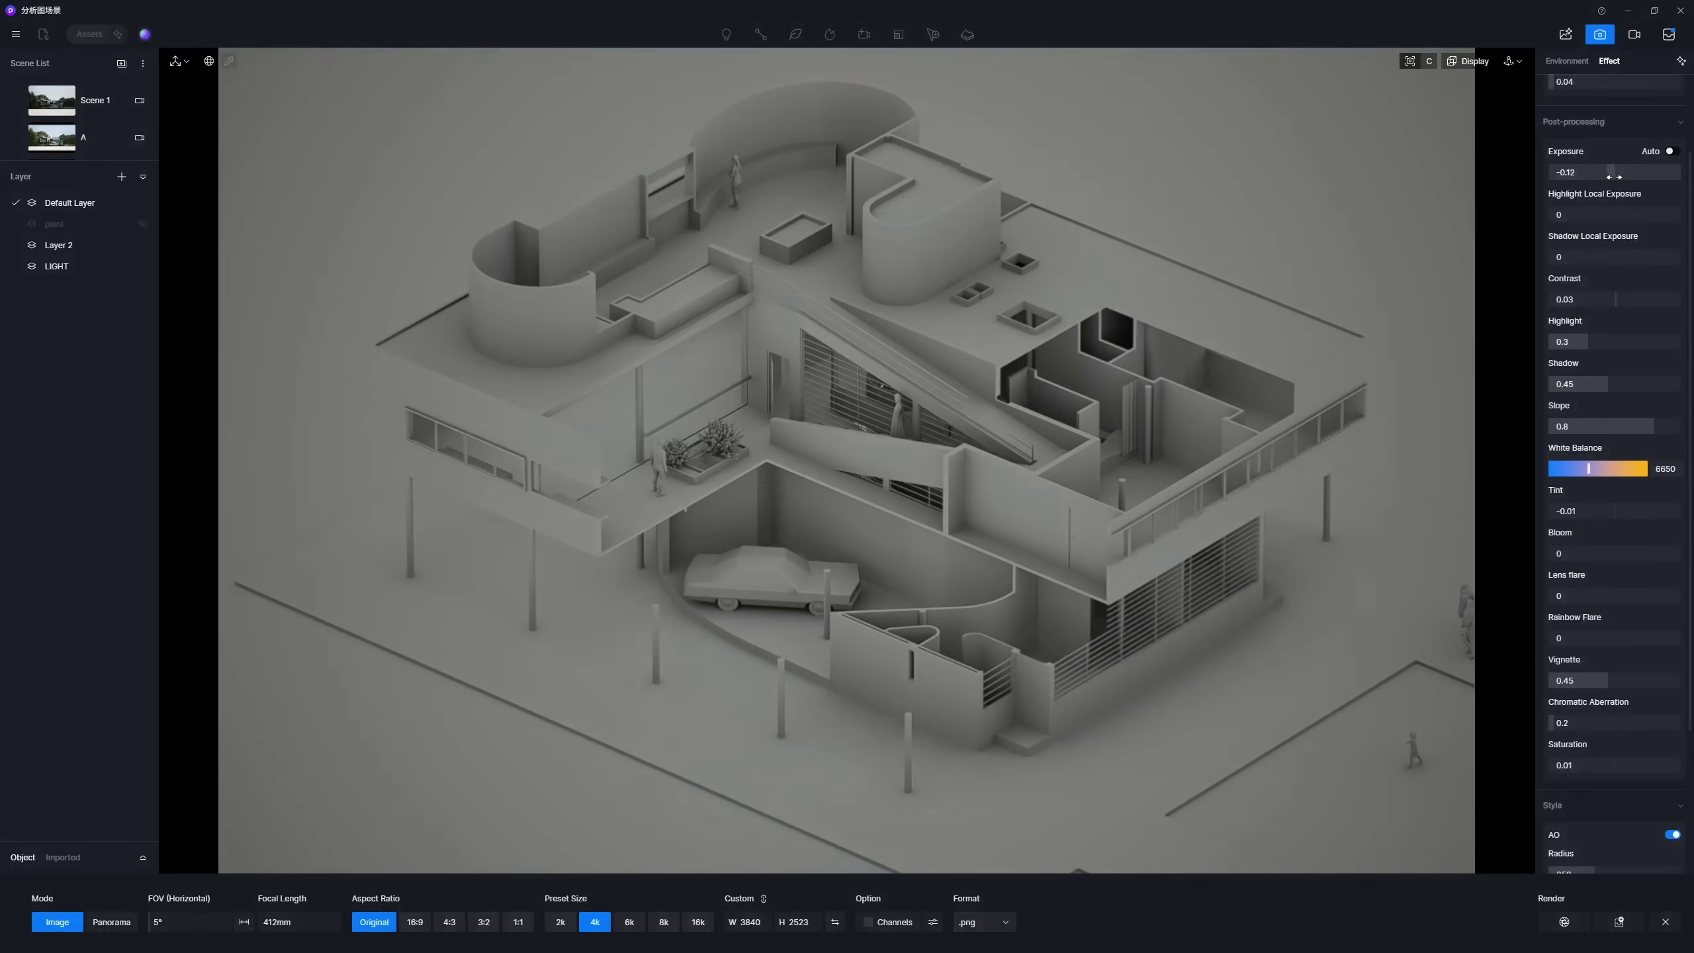
{"action": "scroll", "coordinate": [1614, 176], "scroll_direction": "down", "scroll_amount": 5}
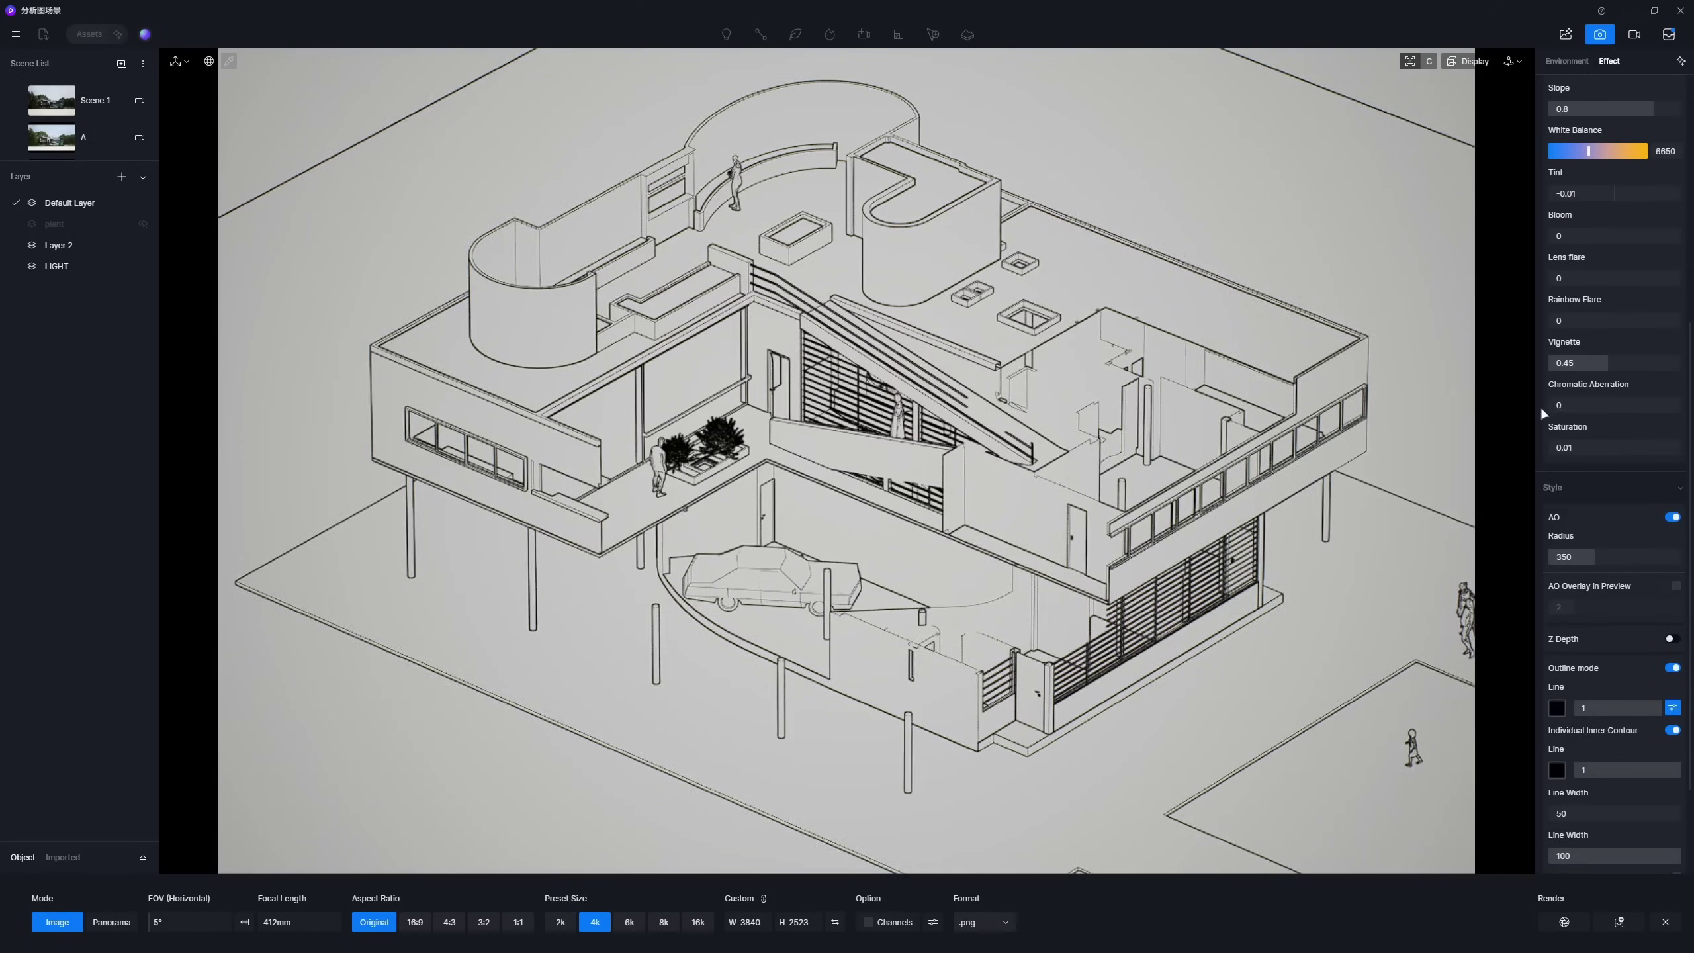
{"action": "scroll", "coordinate": [1544, 413], "scroll_direction": "down", "scroll_amount": 1}
{"action": "left_click", "coordinate": [1671, 825]}
{"action": "left_click_drag", "start_coordinate": [1675, 692], "coordinate": [1638, 689]}
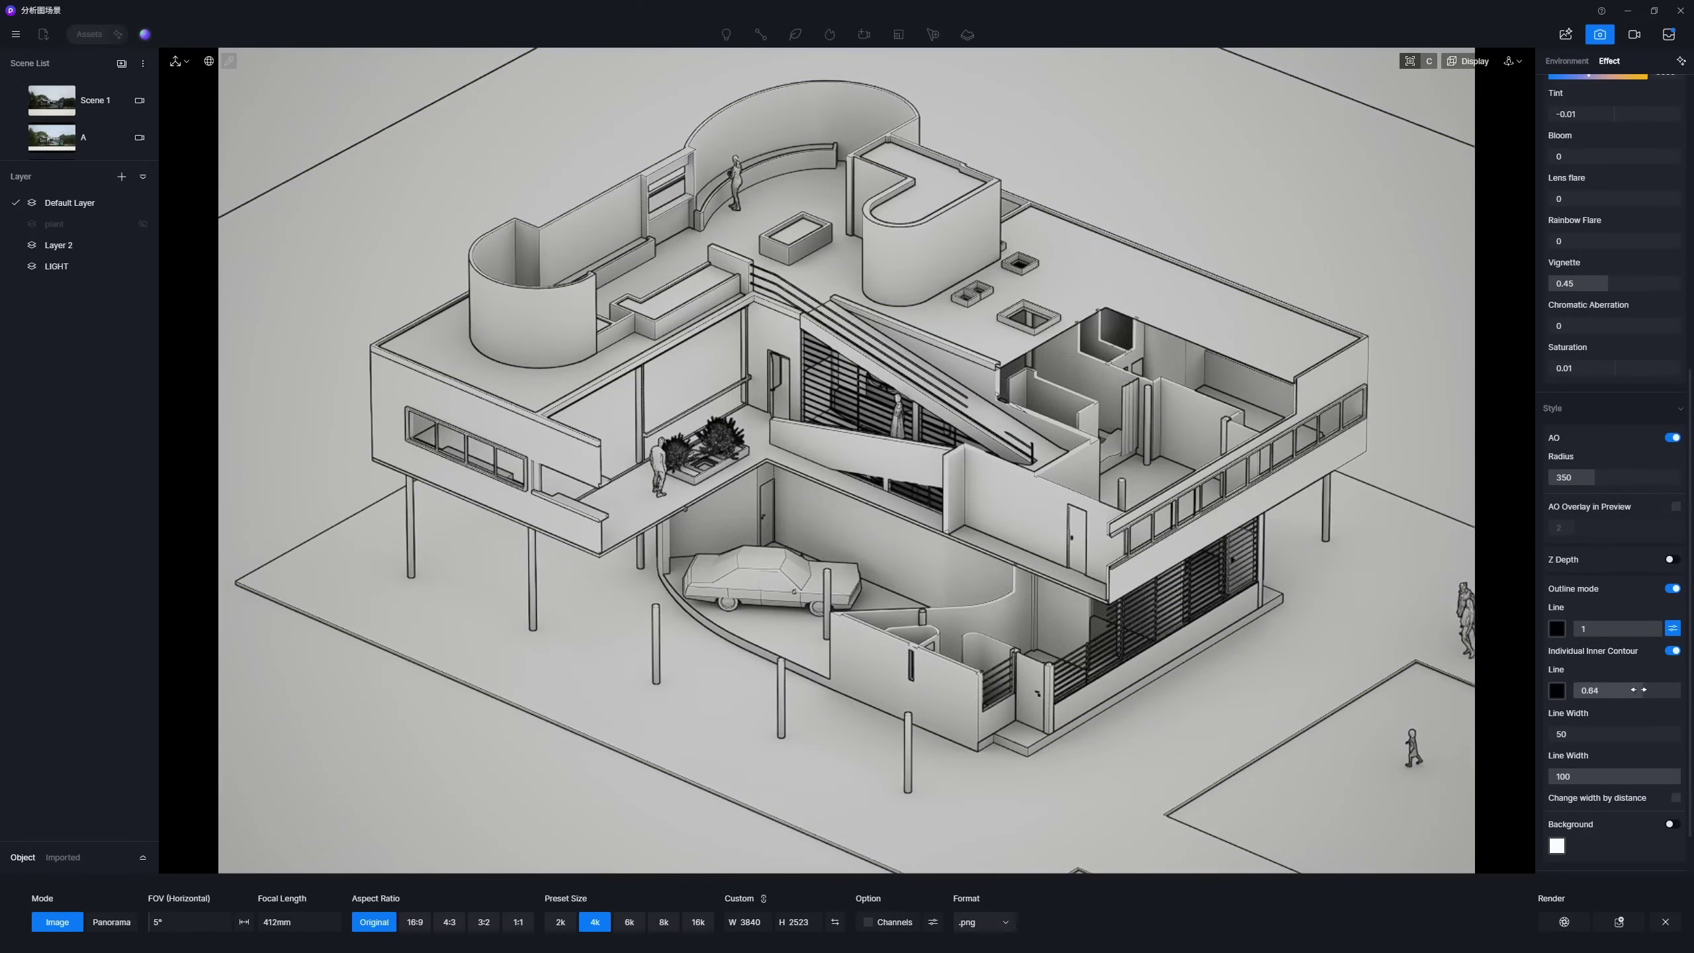